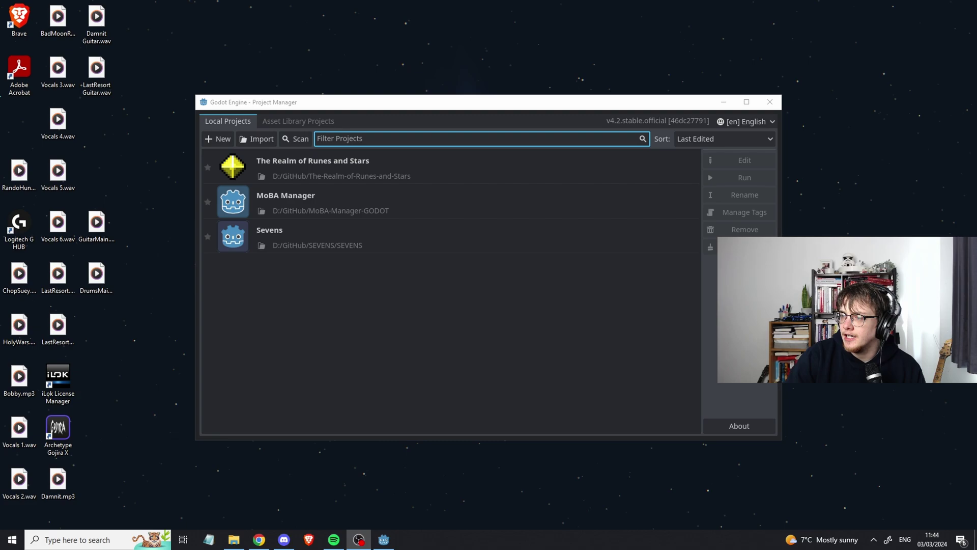
# Switch to Chrome and check the WakaTime coding-hours goal for the project The Realm of Runes and Stars.
pyautogui.click(259, 539)
pyautogui.moveTo(355, 227)
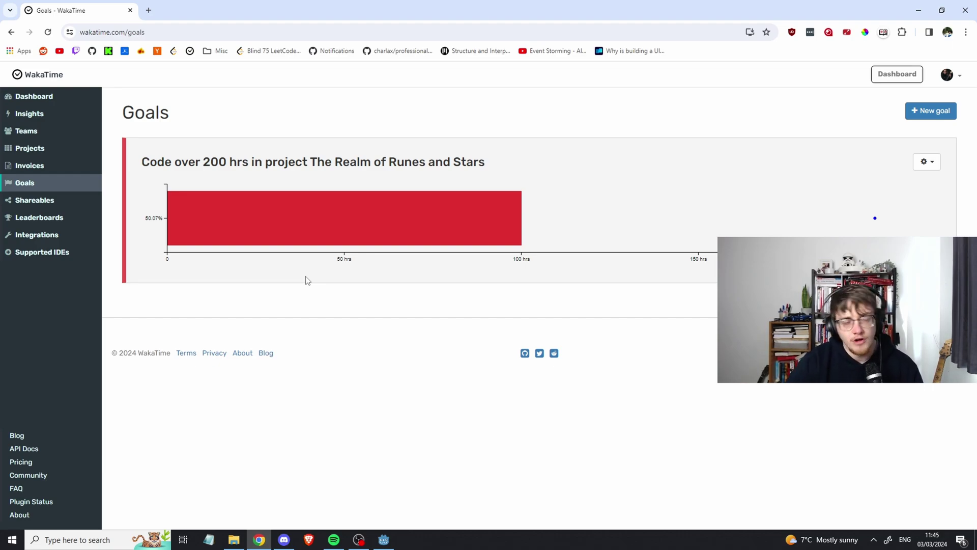
pyautogui.moveTo(541, 200)
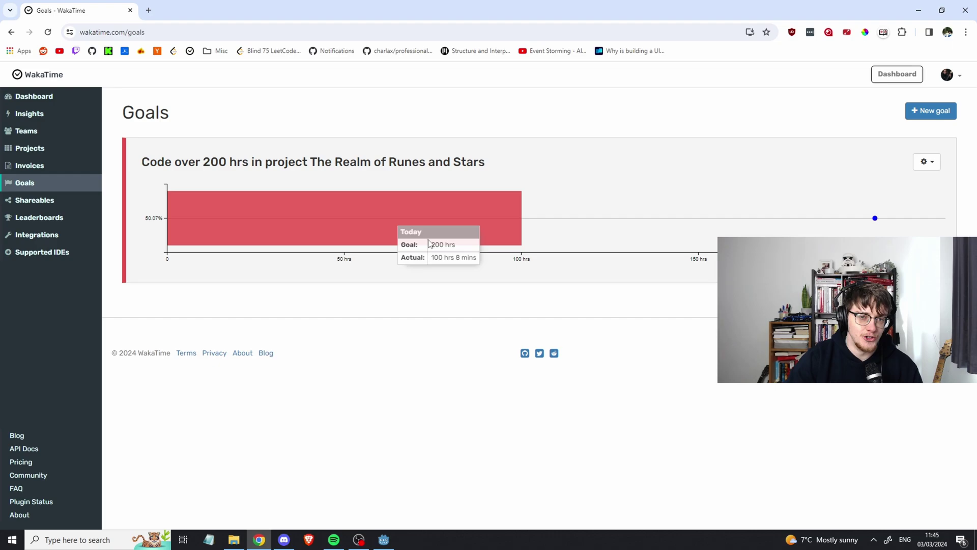
pyautogui.moveTo(168, 8); pyautogui.dragTo(976, 407)
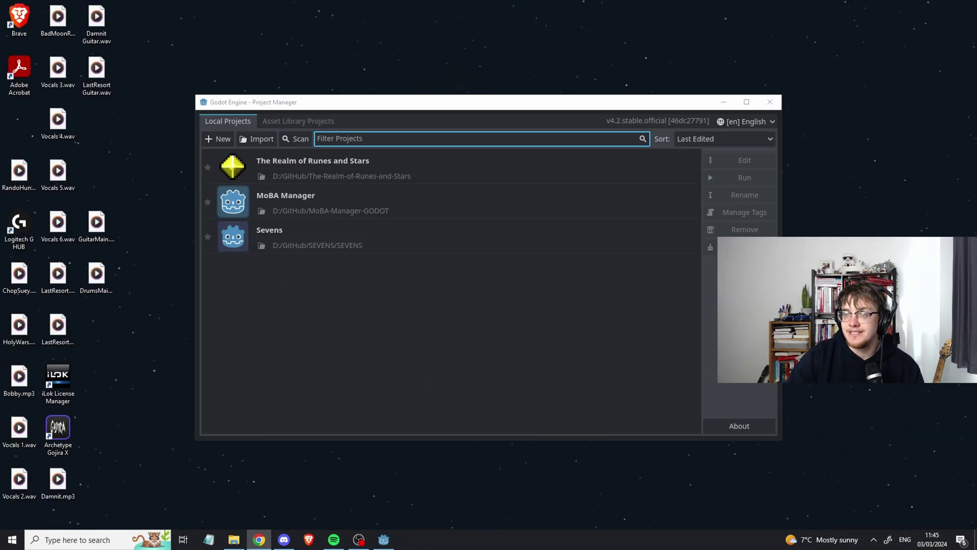
# Shift the Godot Project Manager window slightly and open the project The Realm of Runes and Stars.
pyautogui.moveTo(601, 107); pyautogui.dragTo(591, 99)
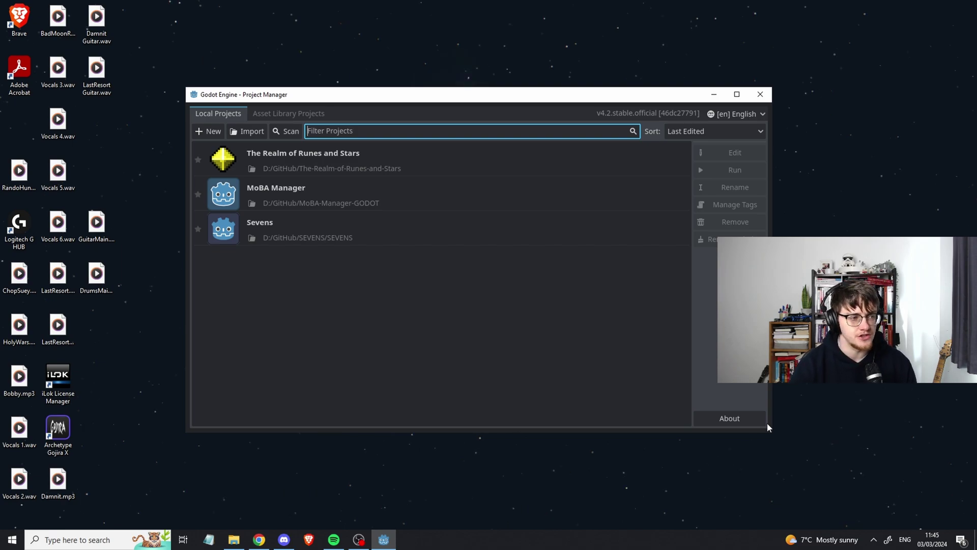
pyautogui.doubleClick(365, 162)
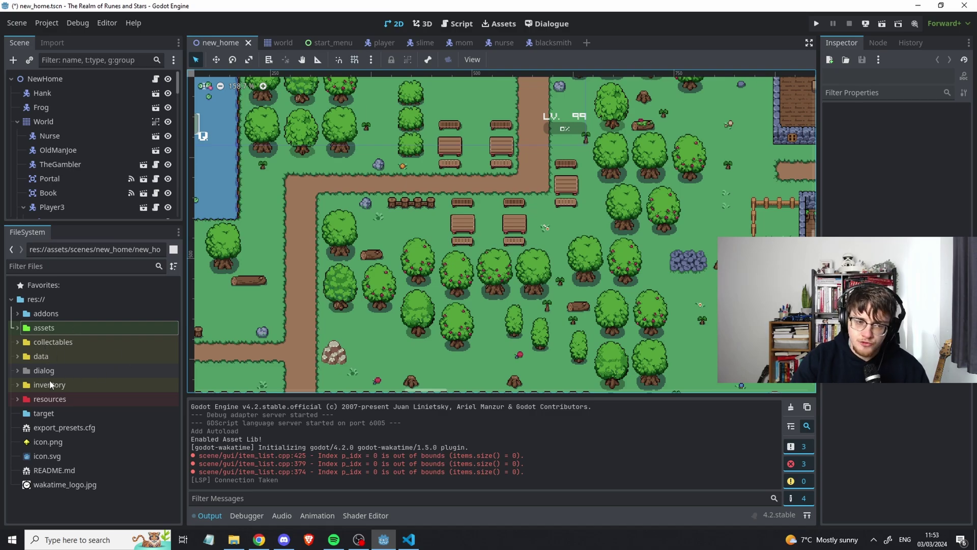
# Examine the orchard, houses and market square of the town in the new_home scene.
pyautogui.scroll(-4, 298, 304)
pyautogui.moveTo(627, 261); pyautogui.dragTo(568, 278, button='middle')
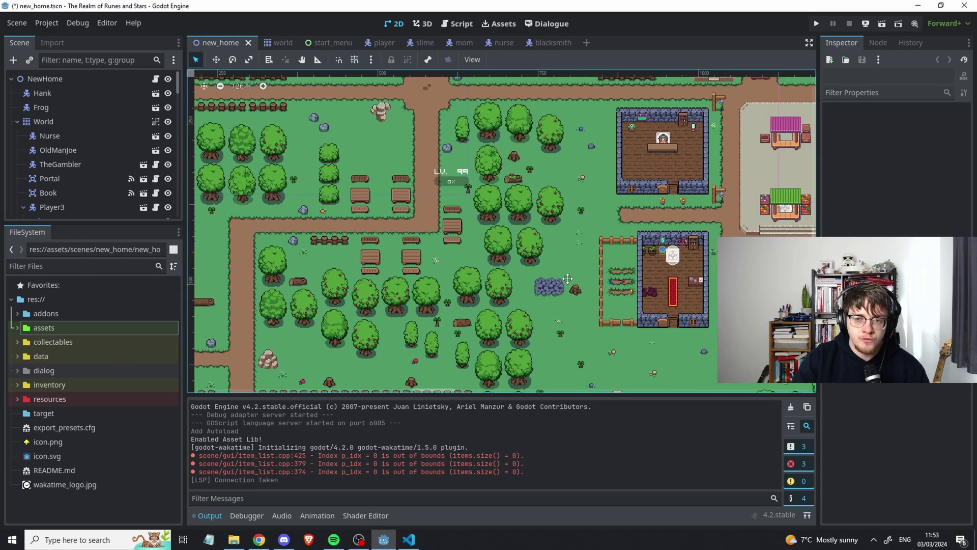
pyautogui.keyDown('shift'); pyautogui.hscroll(2, 535, 285); pyautogui.keyUp('shift')
pyautogui.scroll(1, 466, 311)
pyautogui.keyDown('shift'); pyautogui.hscroll(2, 430, 289); pyautogui.keyUp('shift')
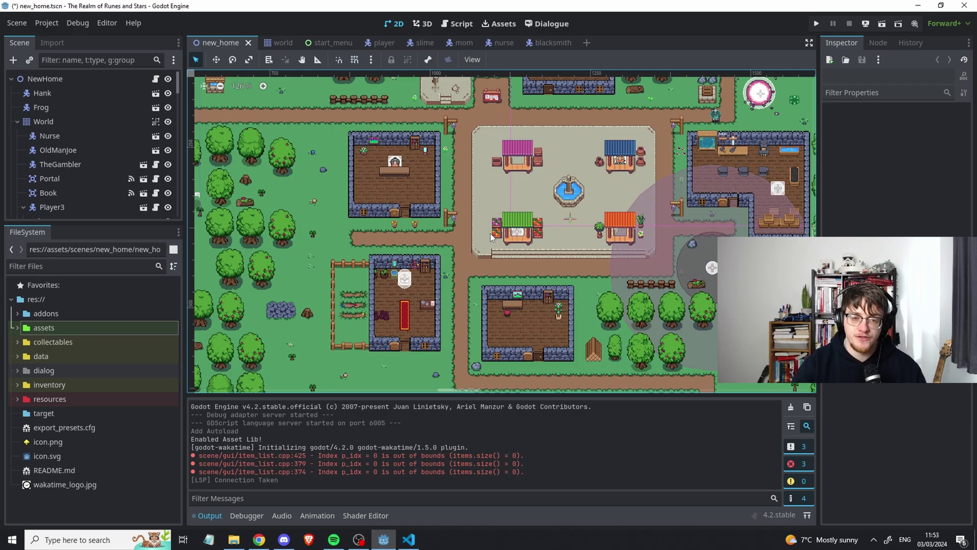
pyautogui.scroll(-5, 450, 280)
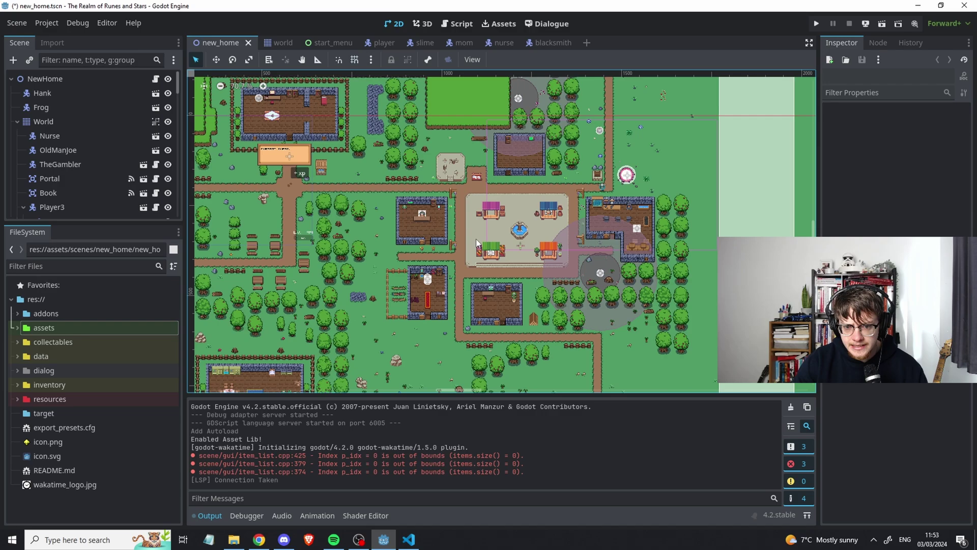
pyautogui.scroll(-3, 459, 213)
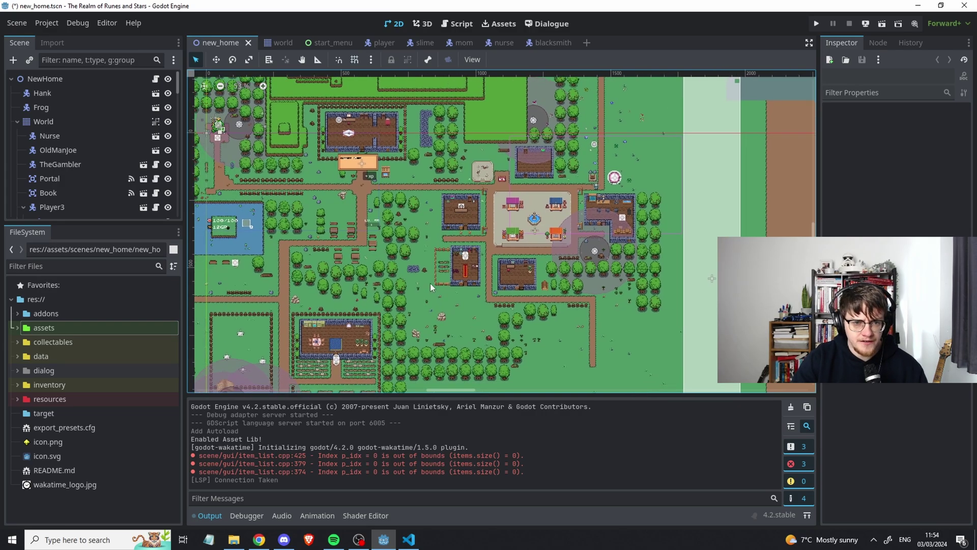
# Survey the castle area west of the town and the farm and path linking the two.
pyautogui.moveTo(335, 321); pyautogui.dragTo(655, 168, button='middle')
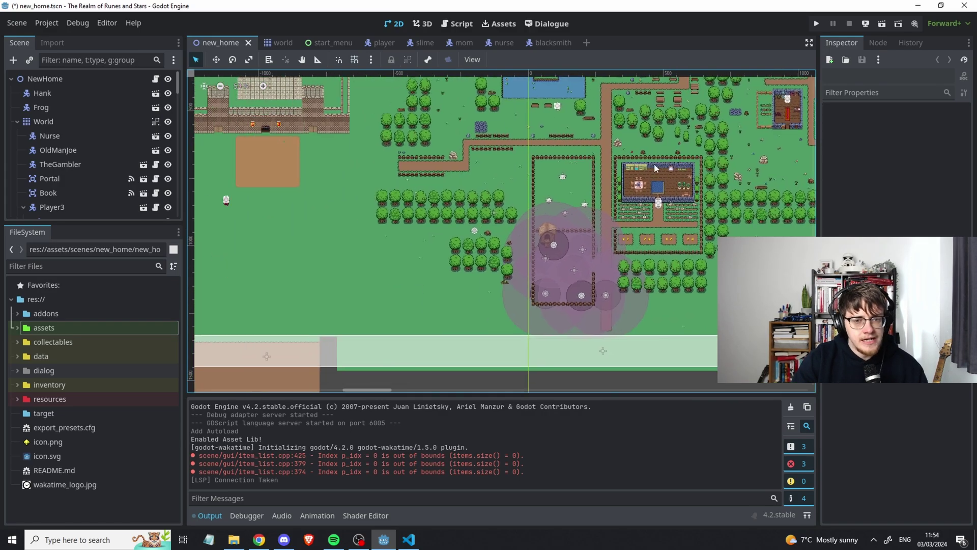
pyautogui.moveTo(433, 176); pyautogui.dragTo(543, 285, button='middle')
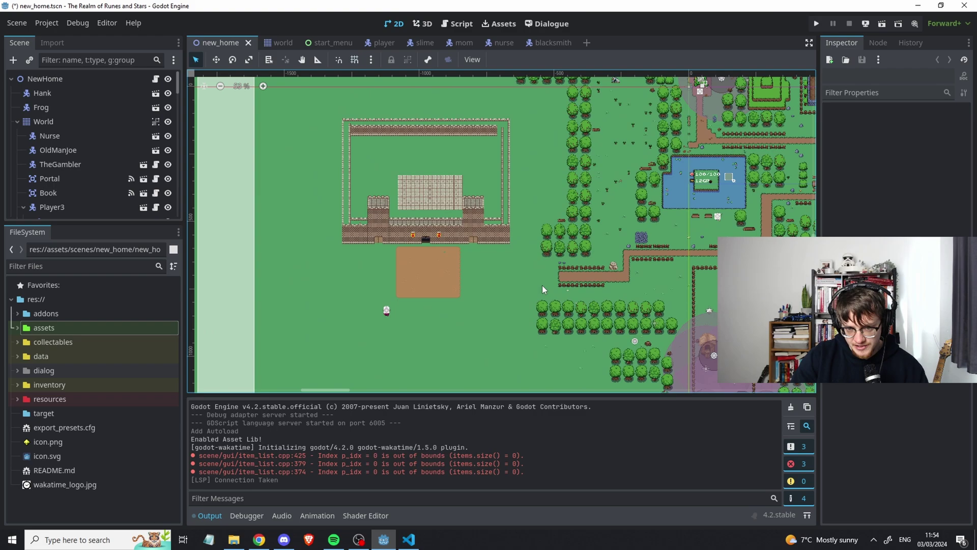
pyautogui.scroll(2, 468, 333)
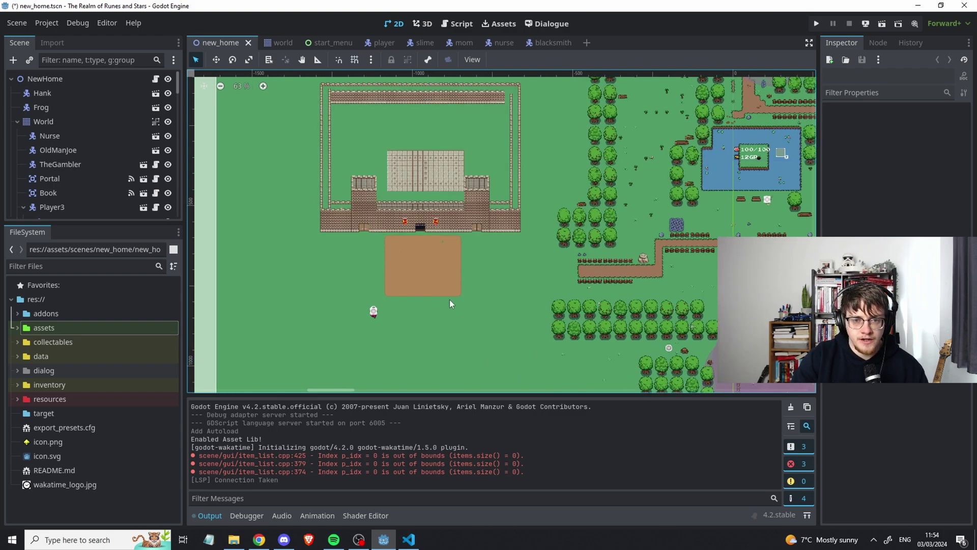
pyautogui.moveTo(510, 298); pyautogui.dragTo(509, 262, button='middle')
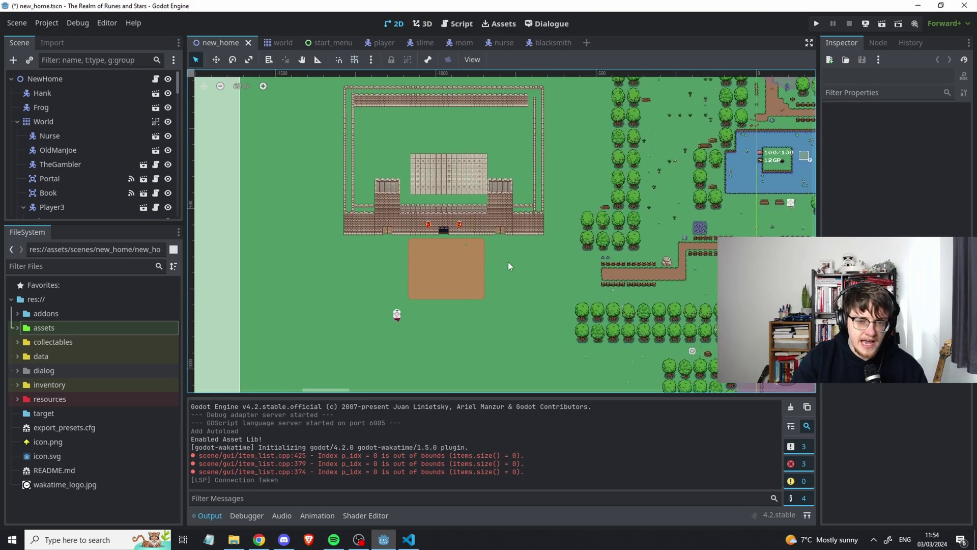
pyautogui.moveTo(361, 292); pyautogui.dragTo(369, 274, button='middle')
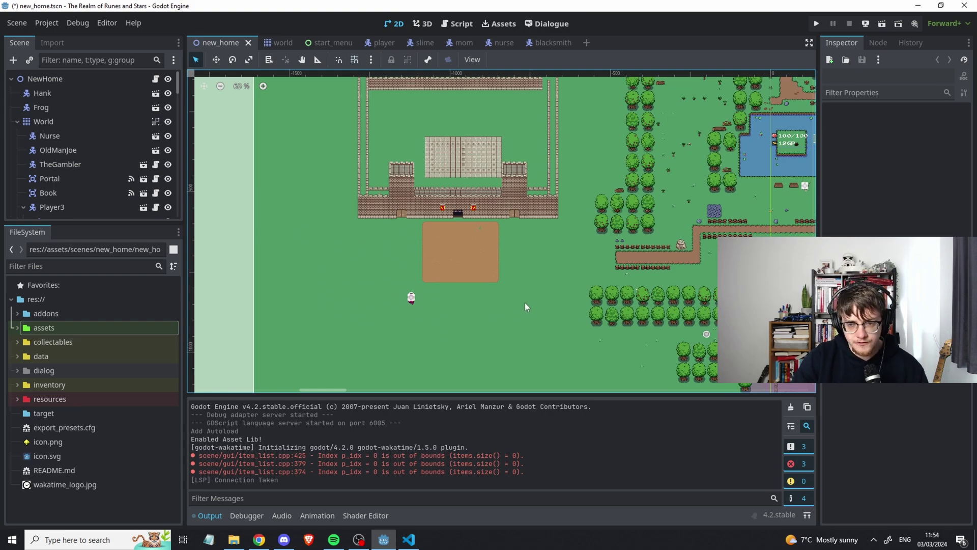
pyautogui.moveTo(547, 279); pyautogui.dragTo(525, 311, button='middle')
pyautogui.scroll(-3, 560, 250)
pyautogui.moveTo(767, 233); pyautogui.dragTo(561, 273, button='middle')
pyautogui.keyDown('shift'); pyautogui.hscroll(5, 563, 277); pyautogui.keyUp('shift')
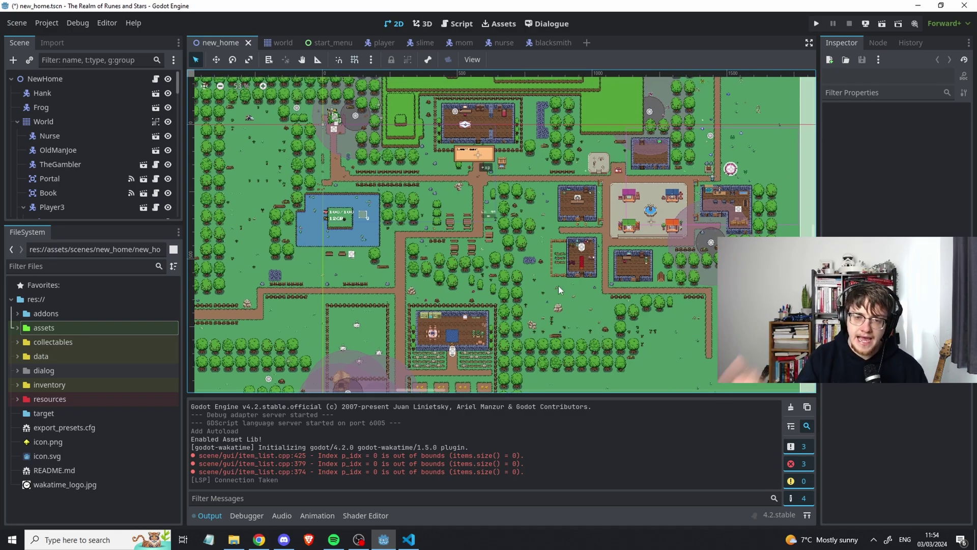
pyautogui.moveTo(409, 254); pyautogui.dragTo(524, 226, button='middle')
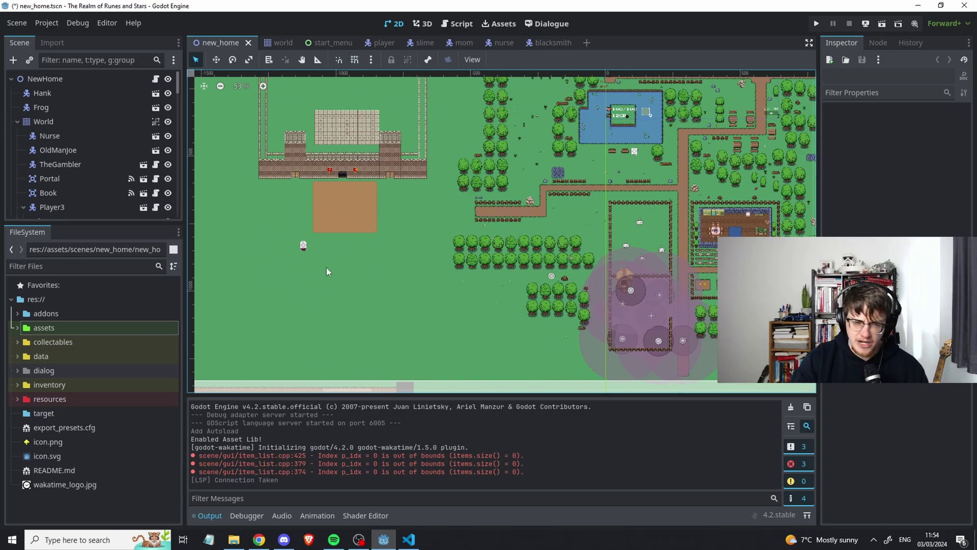
pyautogui.moveTo(549, 184); pyautogui.dragTo(510, 260, button='middle')
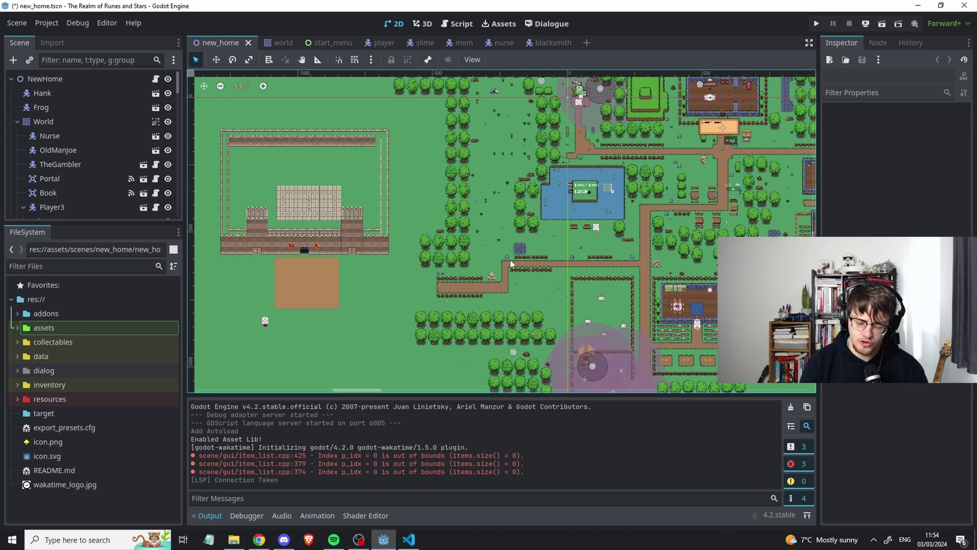
# Examine the mushroom forest north-east of the town and the rocky gate at its southern entrance.
pyautogui.scroll(5, 510, 260)
pyautogui.keyDown('shift'); pyautogui.hscroll(10, 560, 239); pyautogui.keyUp('shift')
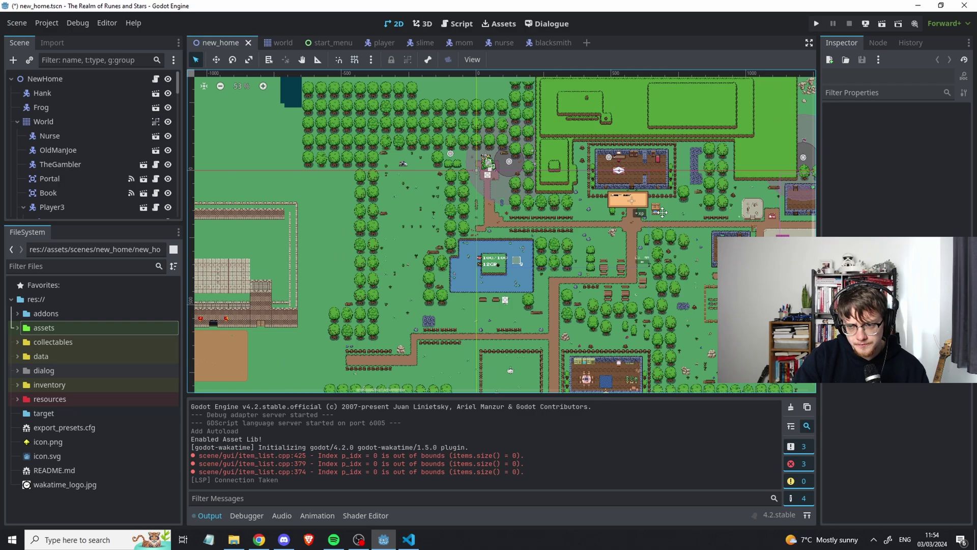
pyautogui.keyDown('shift'); pyautogui.hscroll(11, 594, 224); pyautogui.keyUp('shift')
pyautogui.scroll(7, 334, 288)
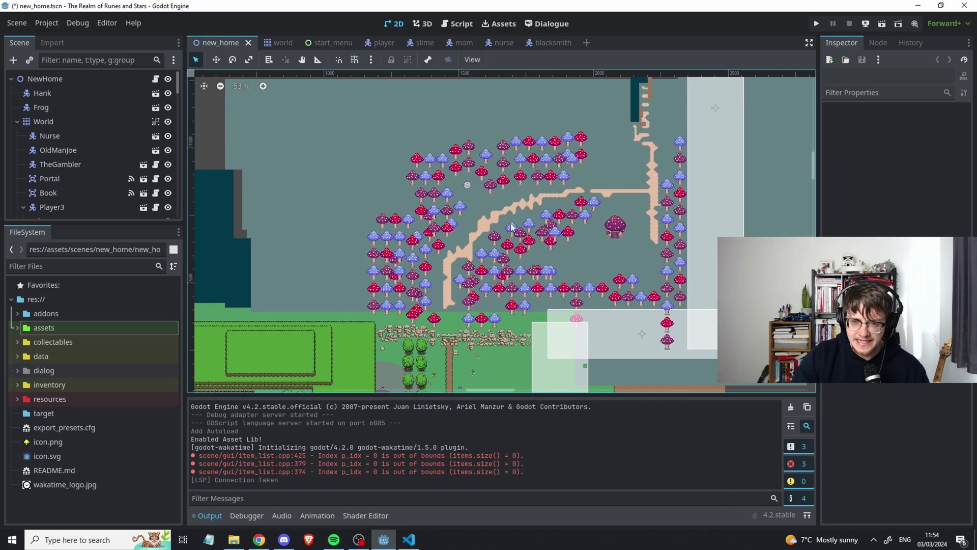
pyautogui.moveTo(619, 243); pyautogui.dragTo(594, 275, button='middle')
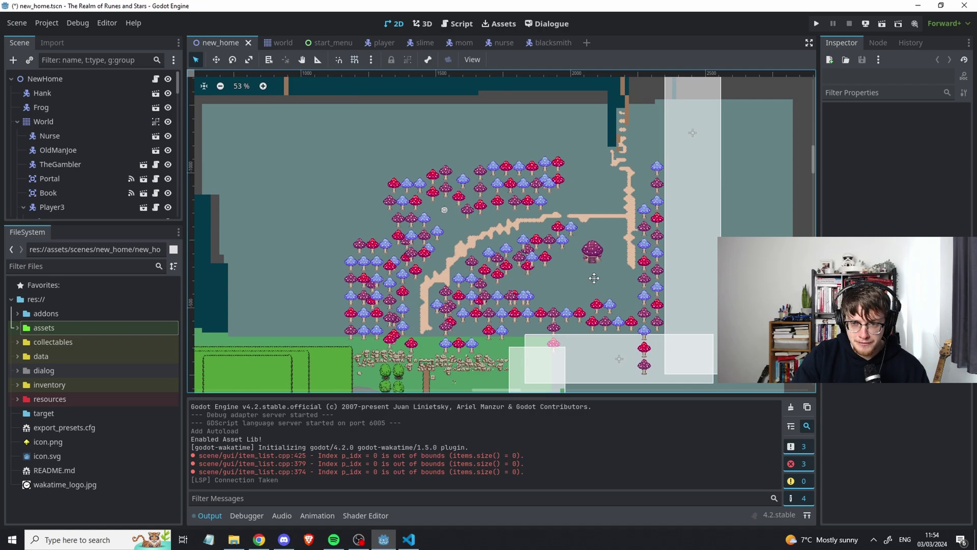
pyautogui.scroll(5, 594, 277)
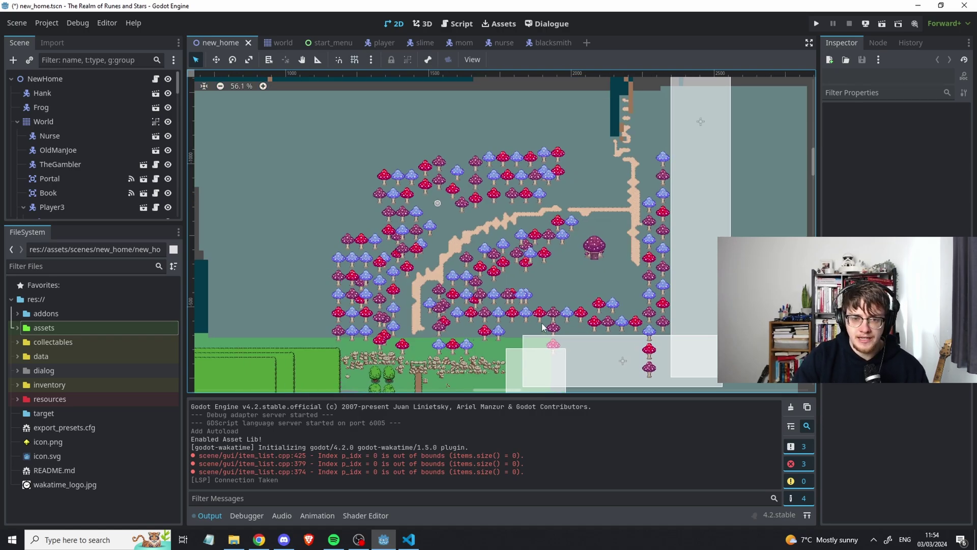
pyautogui.moveTo(488, 329); pyautogui.dragTo(528, 241, button='middle')
pyautogui.scroll(2, 488, 291)
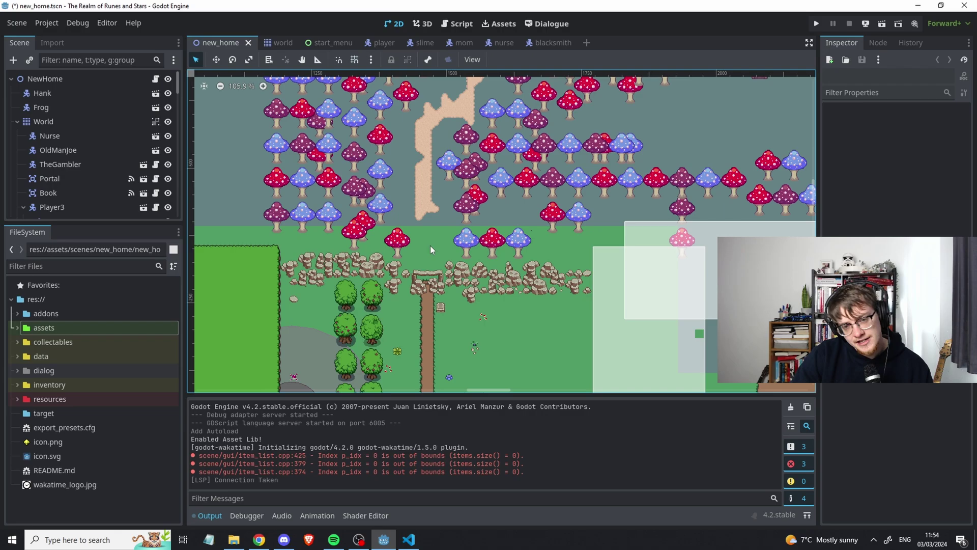
pyautogui.scroll(2, 433, 311)
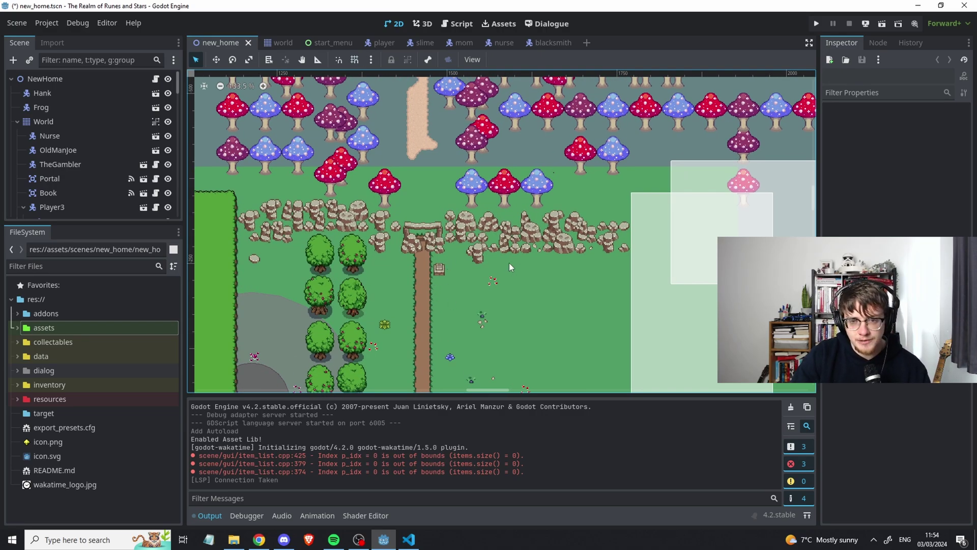
pyautogui.scroll(-6, 509, 263)
pyautogui.scroll(-1, 525, 268)
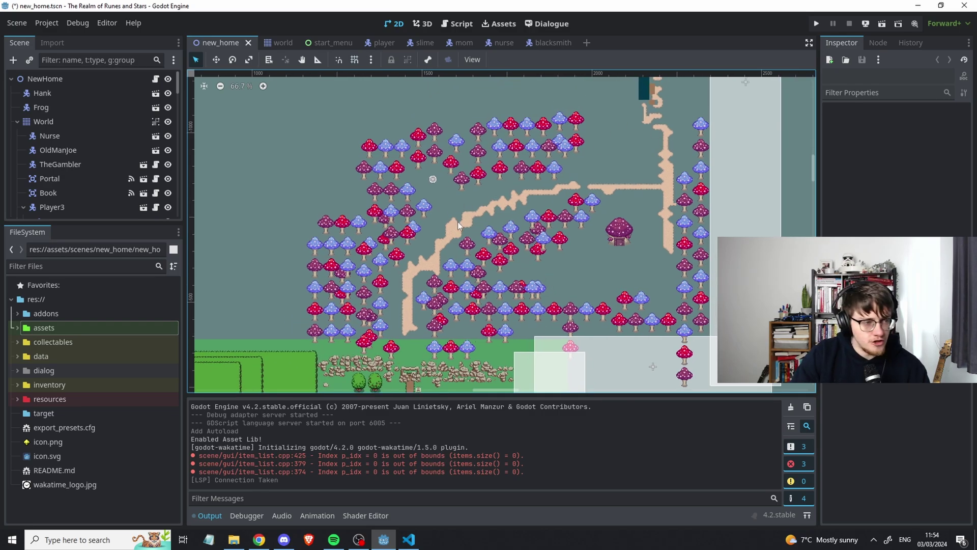
# Follow the path from the mushroom forest's gate south to the town's market square.
pyautogui.moveTo(446, 310); pyautogui.dragTo(467, 250, button='middle')
pyautogui.scroll(-3, 526, 294)
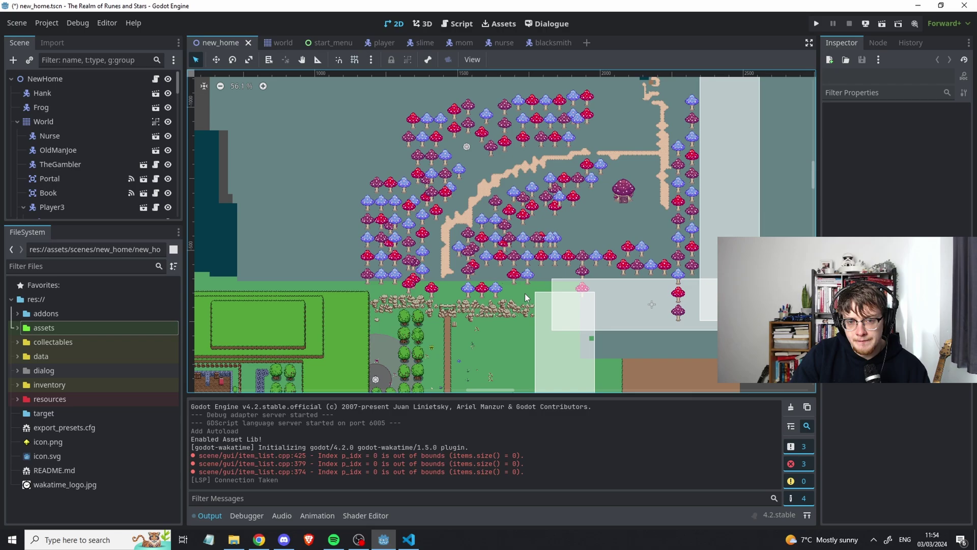
pyautogui.moveTo(514, 316); pyautogui.dragTo(527, 224, button='middle')
pyautogui.scroll(2, 487, 279)
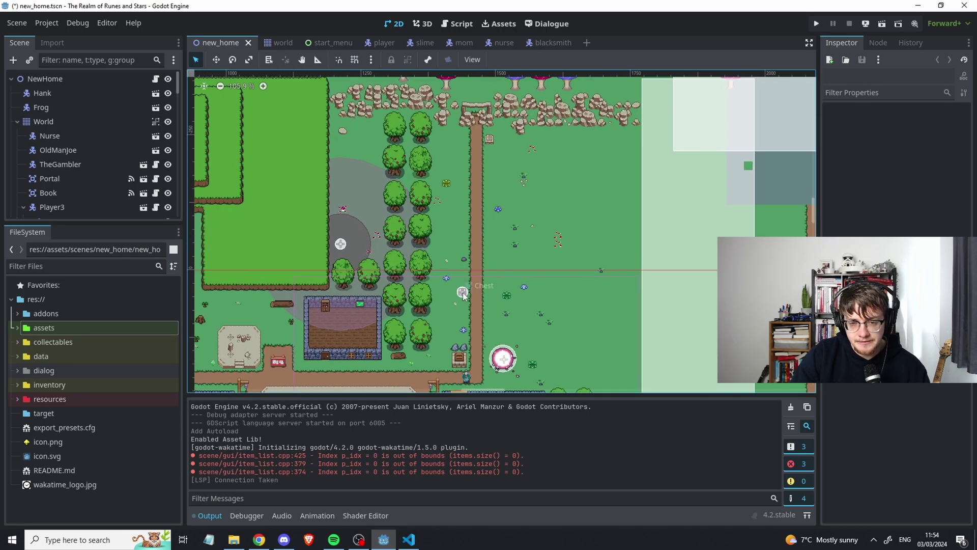
pyautogui.moveTo(462, 291); pyautogui.dragTo(513, 157, button='middle')
pyautogui.scroll(1, 513, 156)
pyautogui.moveTo(419, 388); pyautogui.dragTo(479, 277, button='middle')
pyautogui.scroll(2, 479, 277)
pyautogui.moveTo(416, 270); pyautogui.dragTo(486, 302, button='middle')
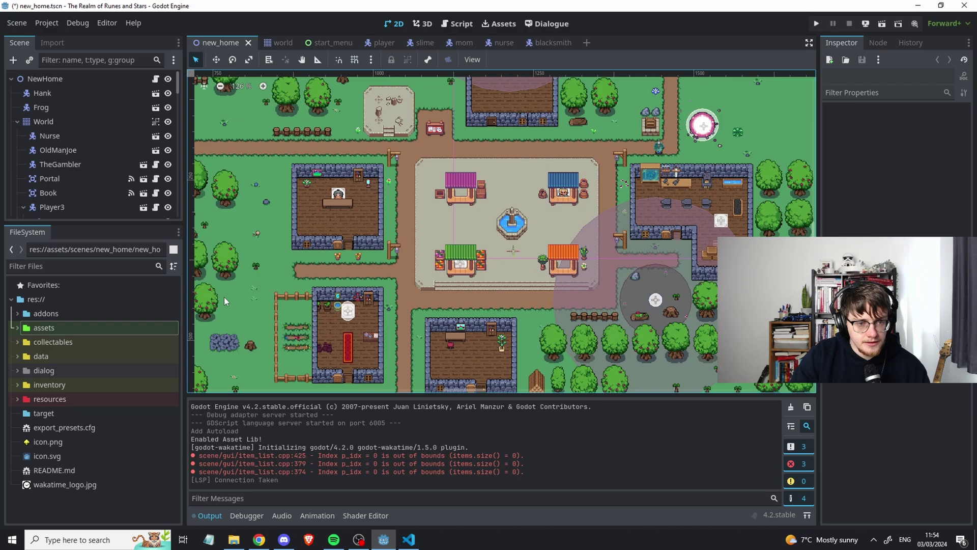
# Narrow the Scene and FileSystem docks, and inspect the houses south of the market square close up.
pyautogui.moveTo(185, 282); pyautogui.dragTo(157, 282)
pyautogui.scroll(12, 396, 255)
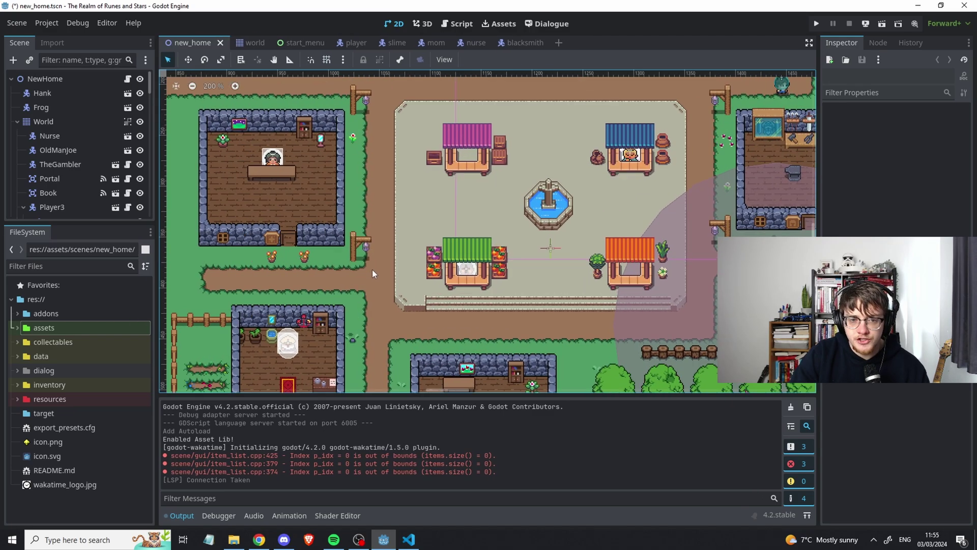
pyautogui.moveTo(372, 270); pyautogui.dragTo(504, 173, button='middle')
pyautogui.scroll(-1, 487, 200)
pyautogui.scroll(-4, 487, 200)
pyautogui.moveTo(506, 240); pyautogui.dragTo(522, 200, button='middle')
pyautogui.scroll(4, 359, 276)
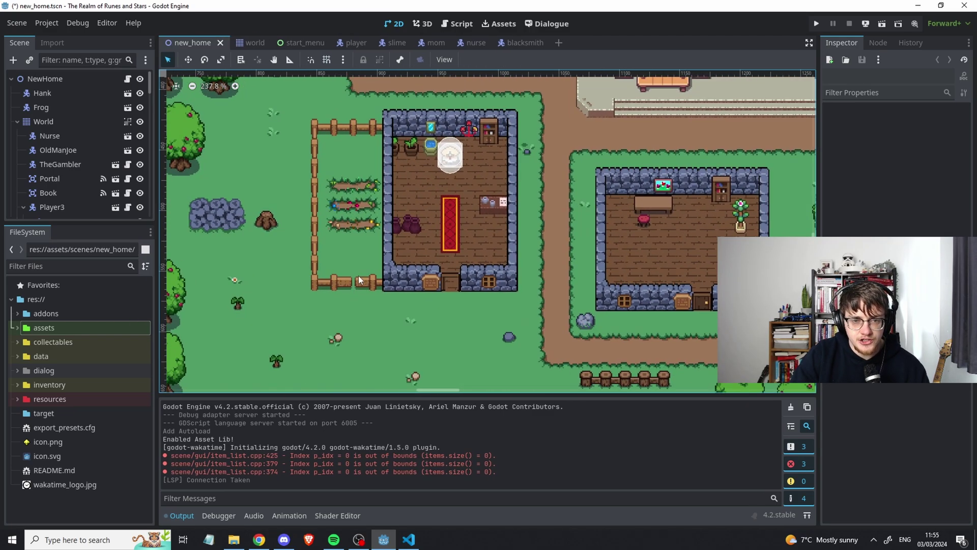
# Inspect the house and stone ruins north of the market square, and the square's stalls and fountain.
pyautogui.moveTo(633, 251); pyautogui.dragTo(487, 216, button='middle')
pyautogui.moveTo(546, 191); pyautogui.dragTo(408, 306, button='middle')
pyautogui.moveTo(512, 81); pyautogui.dragTo(360, 236, button='middle')
pyautogui.scroll(-4, 432, 213)
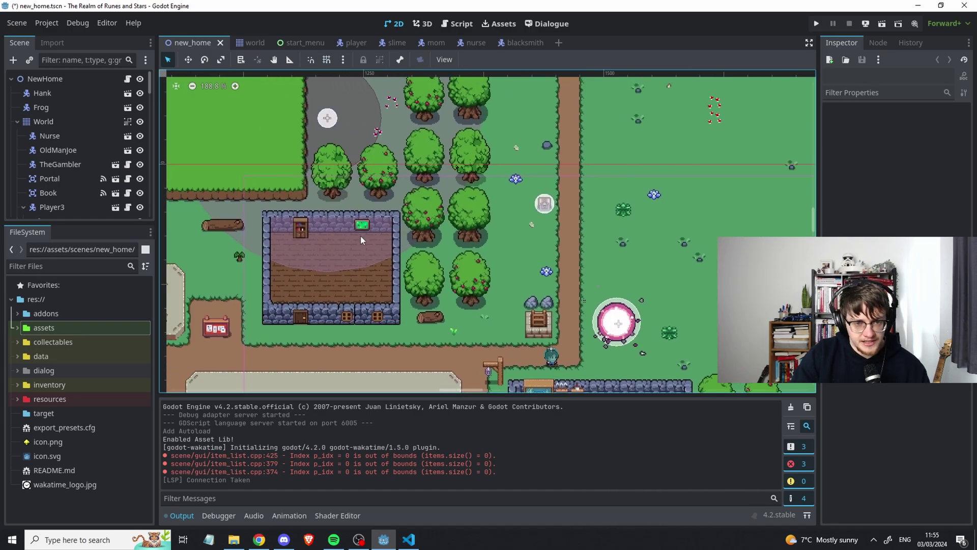
pyautogui.moveTo(331, 296); pyautogui.dragTo(370, 285, button='middle')
pyautogui.moveTo(213, 314); pyautogui.dragTo(370, 285, button='middle')
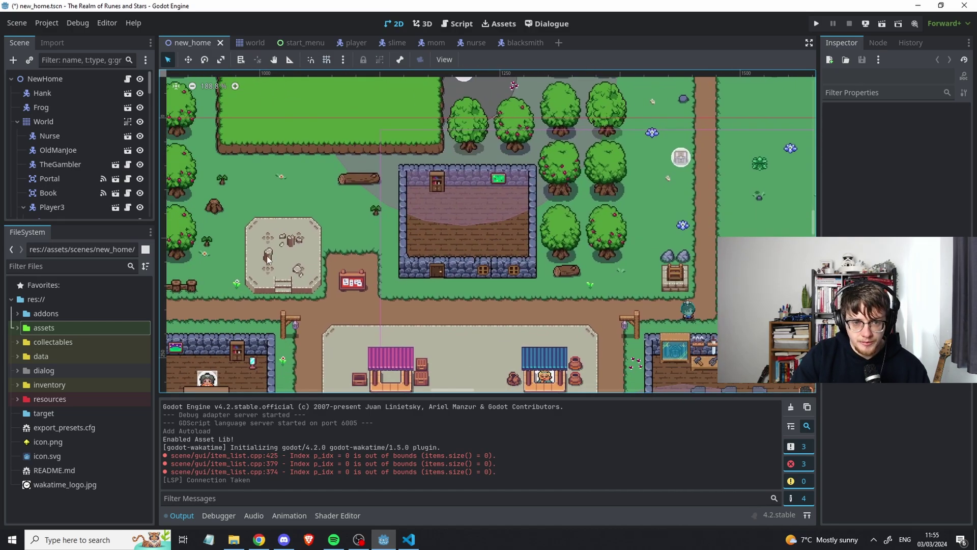
pyautogui.moveTo(298, 295); pyautogui.dragTo(386, 169, button='middle')
pyautogui.moveTo(495, 293); pyautogui.dragTo(419, 248, button='middle')
pyautogui.moveTo(546, 293); pyautogui.dragTo(513, 251, button='middle')
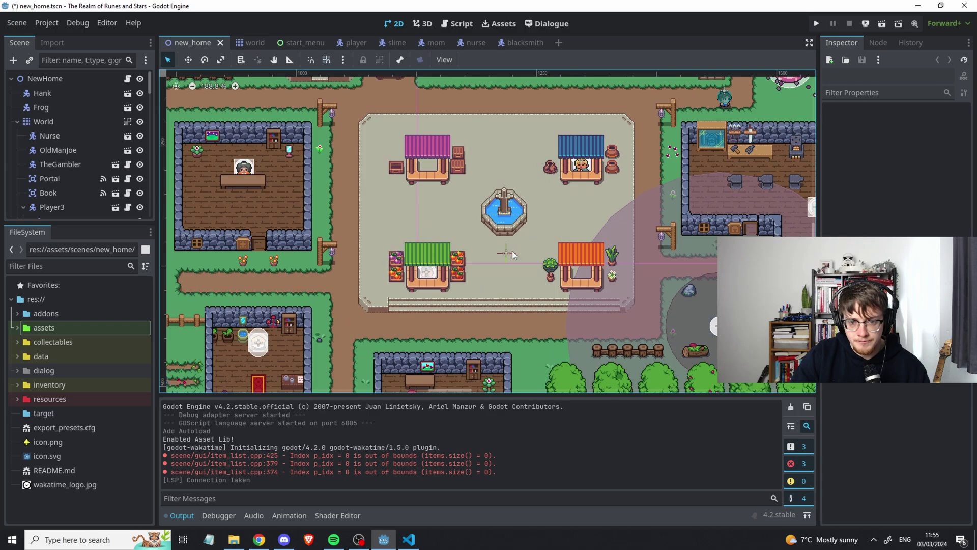
pyautogui.moveTo(510, 295); pyautogui.dragTo(485, 292, button='middle')
pyautogui.scroll(1, 511, 278)
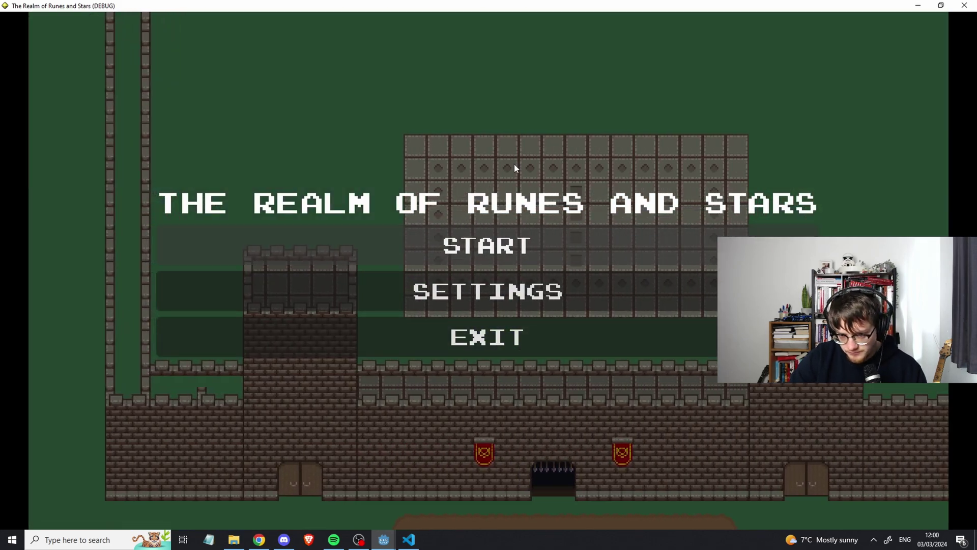
# Start a new game from the running build's title menu, continuing past the controls overview.
pyautogui.click(402, 239)
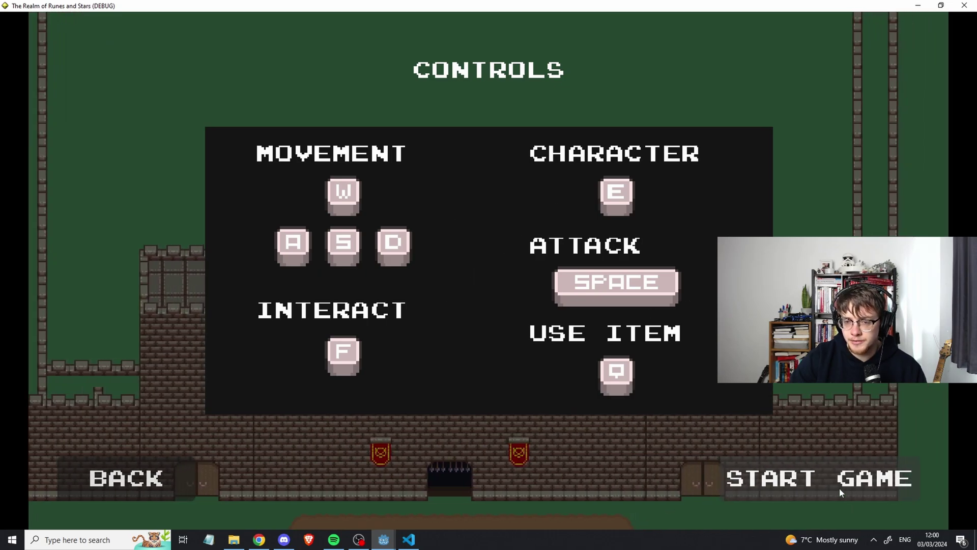
pyautogui.click(840, 486)
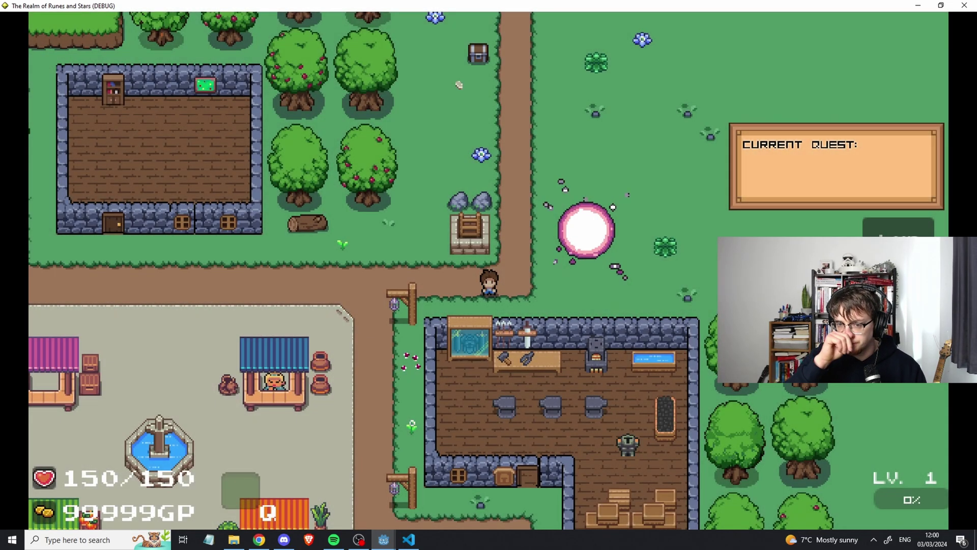
# Walk the character down the road east of the market square and west to the house south of the square.
pyautogui.press('a')
pyautogui.press('s')
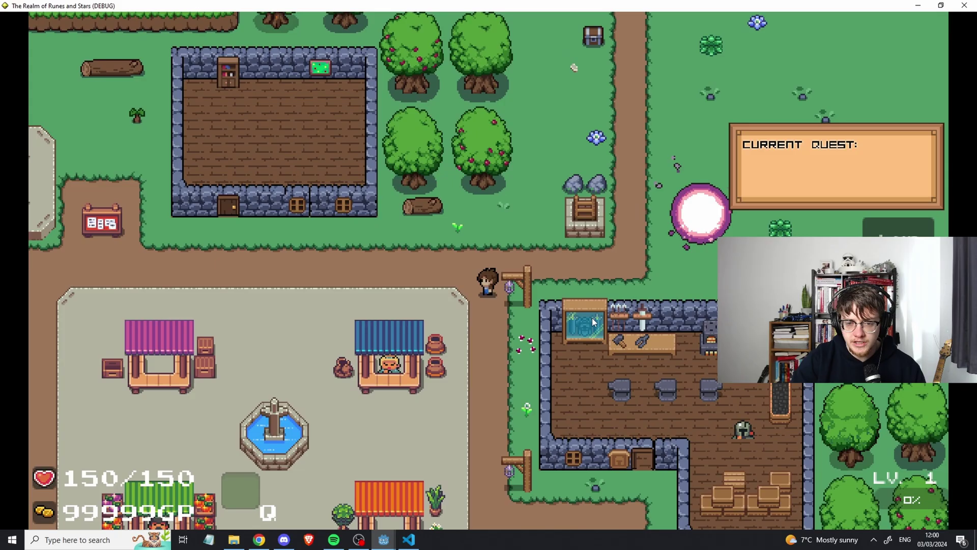
pyautogui.press('d')
pyautogui.press('s')
pyautogui.press('a')
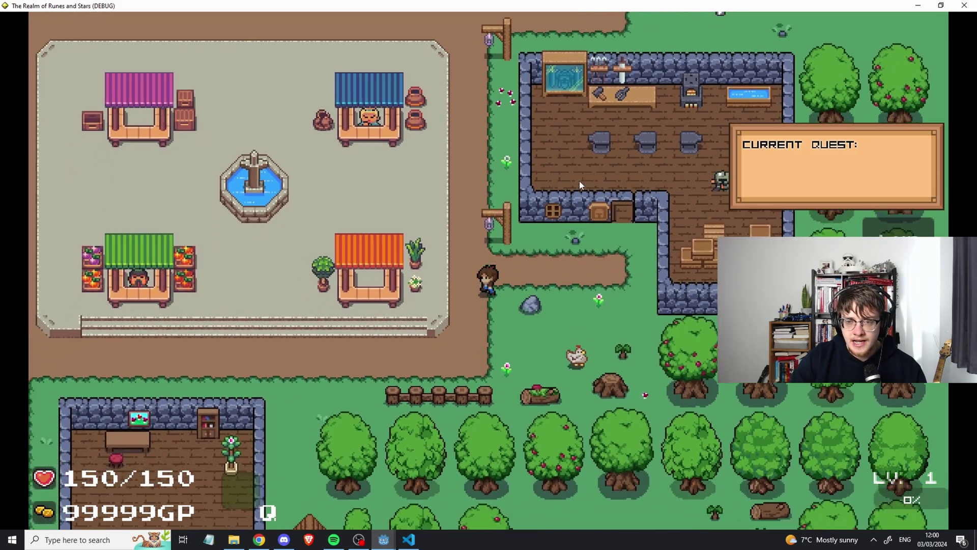
pyautogui.press('a')
pyautogui.press('s')
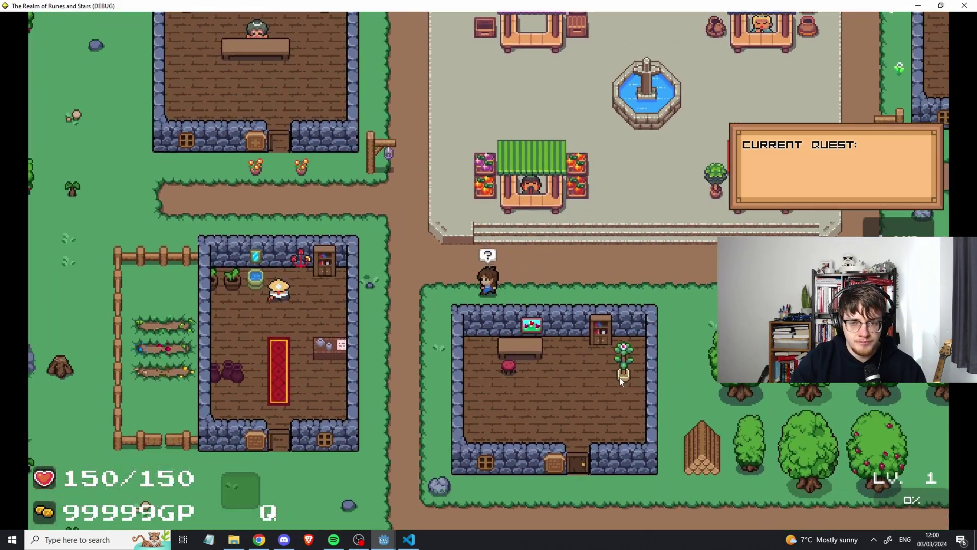
# Walk west to the road beside the market square and north past the house with the shopkeeper's counter.
pyautogui.press('a')
pyautogui.press('w')
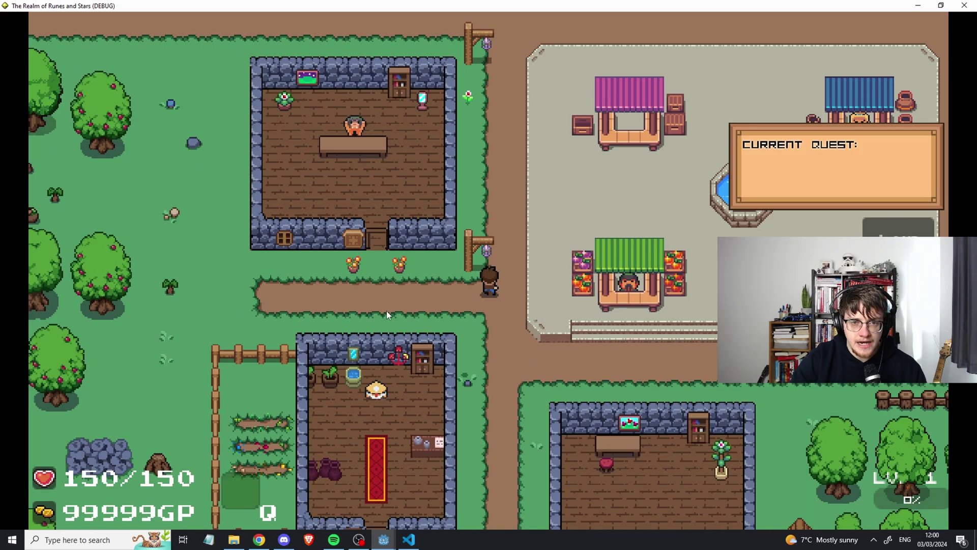
pyautogui.press('a')
pyautogui.press('s')
pyautogui.press('d')
pyautogui.press('w')
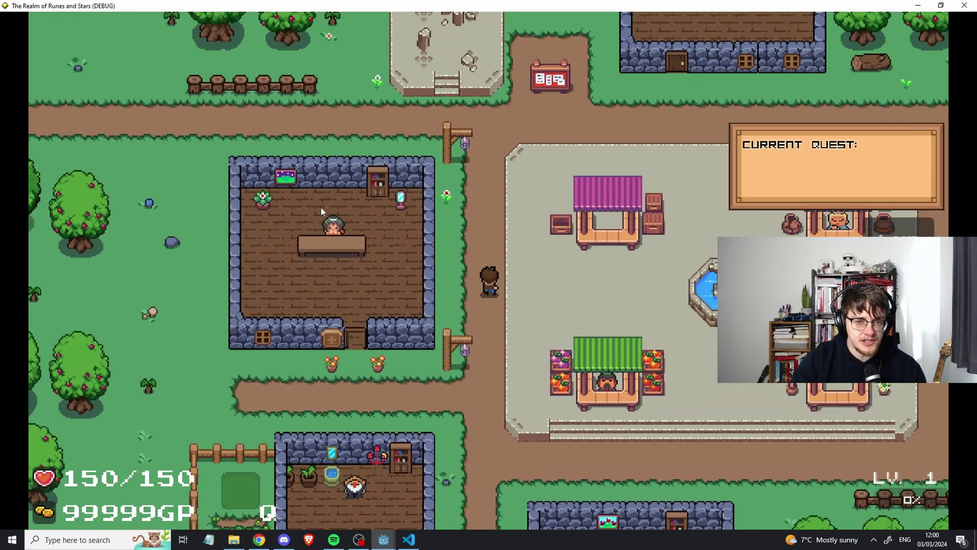
# Walk back south along the western road to view the house with the fenced garden and red carpet.
pyautogui.press('a')
pyautogui.press('s')
pyautogui.press('s')
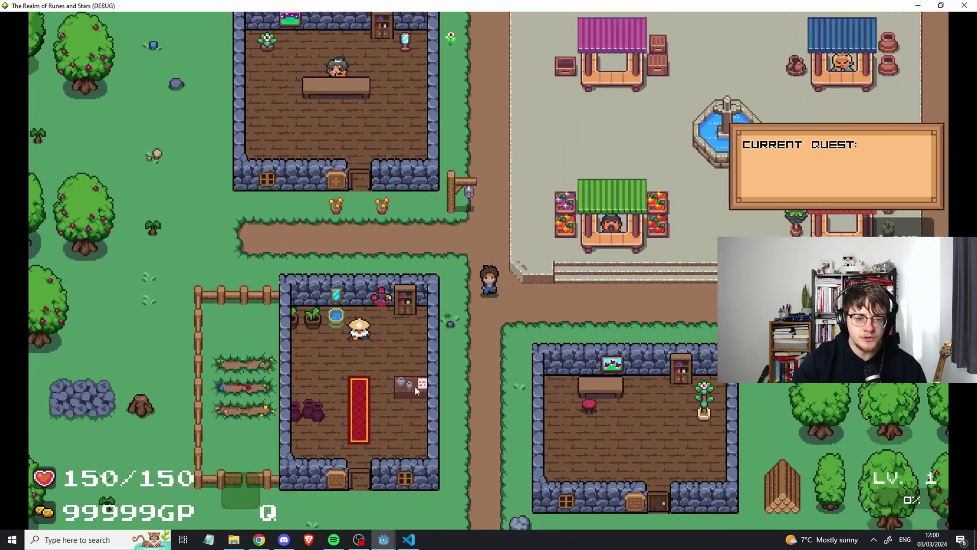
pyautogui.press('a')
pyautogui.press('w')
pyautogui.press('d')
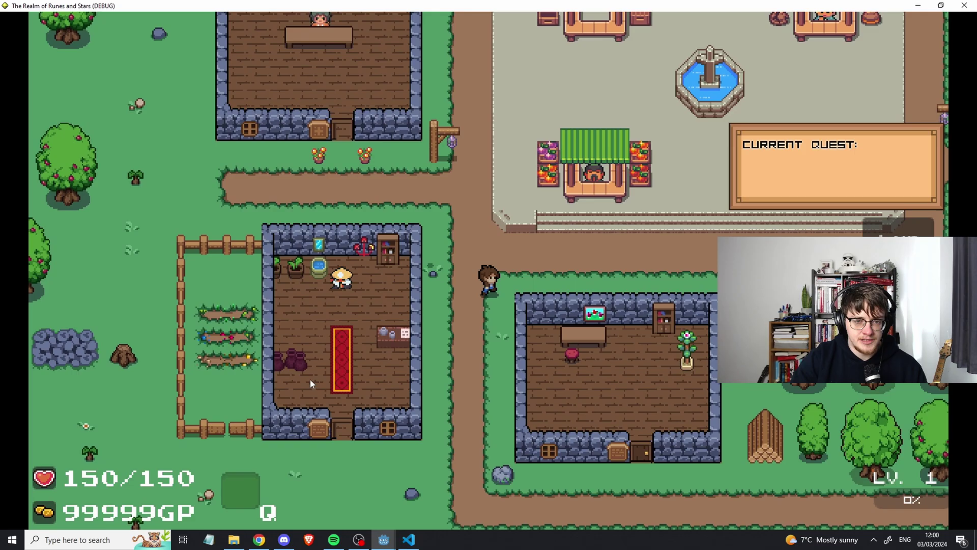
# Walk the character east past the square's southern steps and up to the blacksmith's door.
pyautogui.press('w')
pyautogui.press('d')
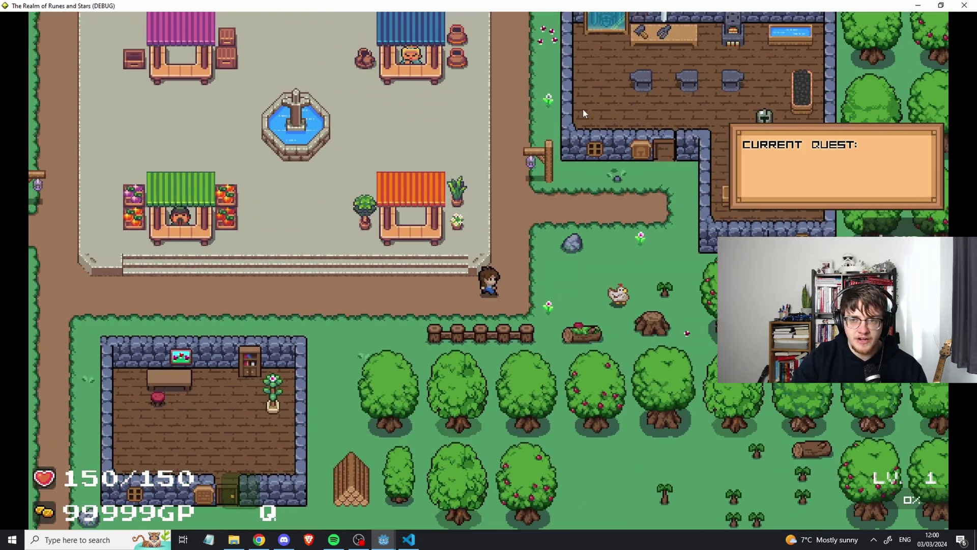
pyautogui.press('w')
pyautogui.press('d')
pyautogui.press('w')
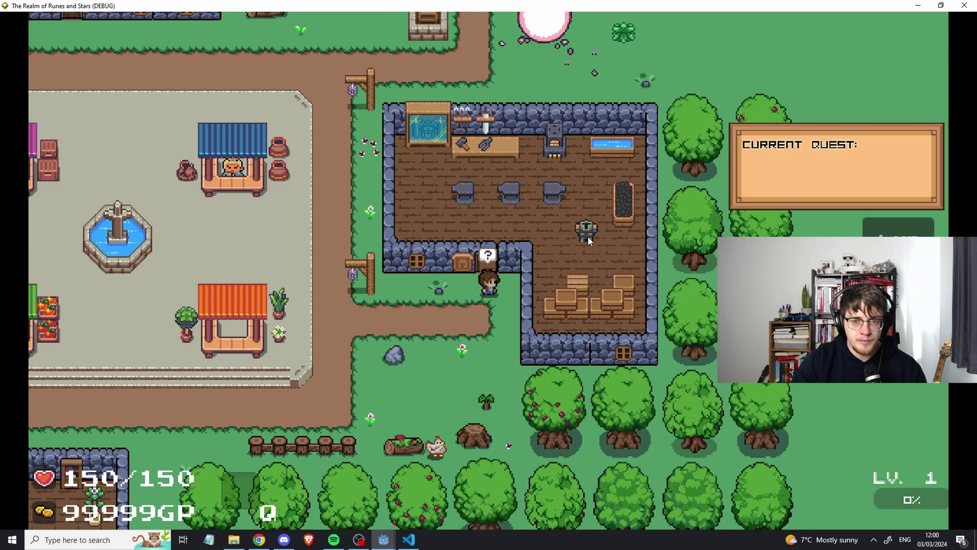
# Trade at the green-striped stall, buying the armour pieces, boots, wooden shield, horned helmet and four keys.
pyautogui.press('s')
pyautogui.press('a')
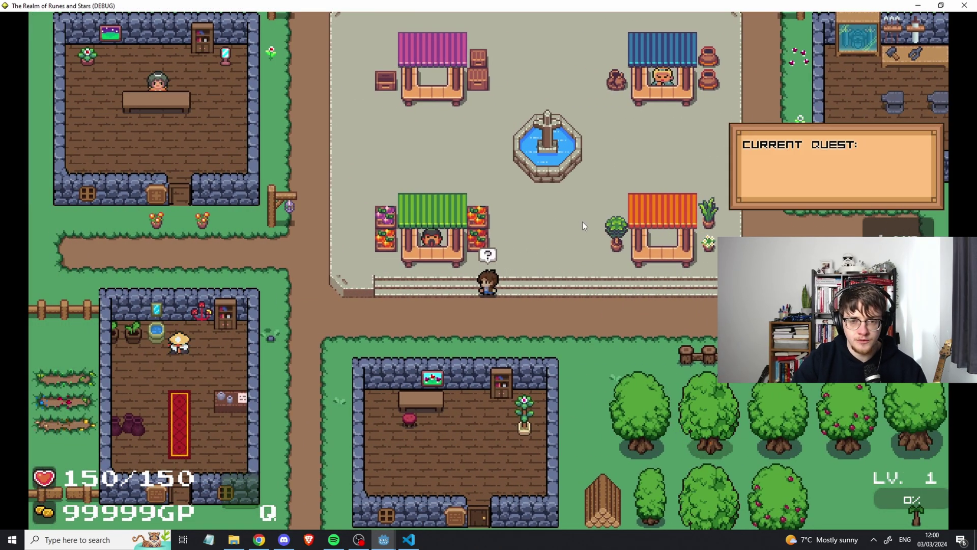
pyautogui.press('e')
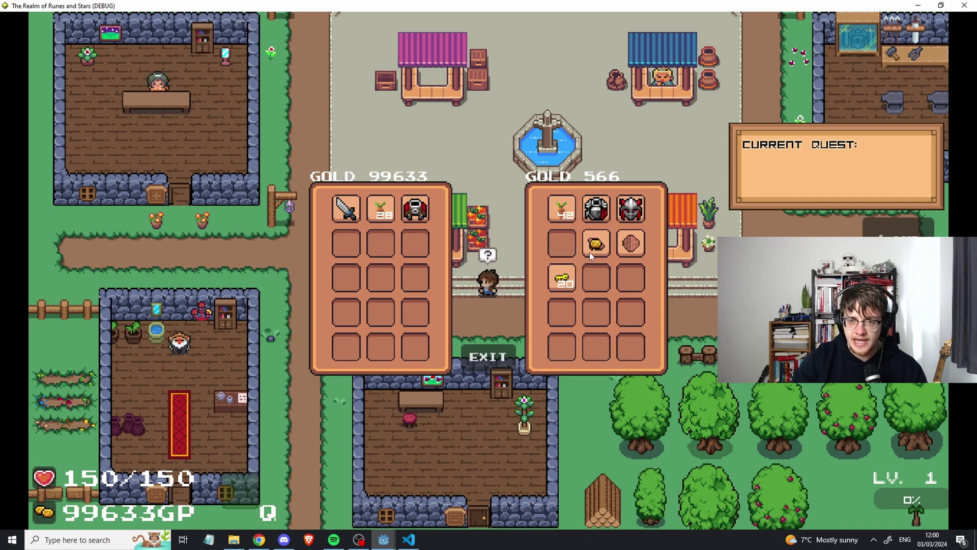
pyautogui.click(617, 243)
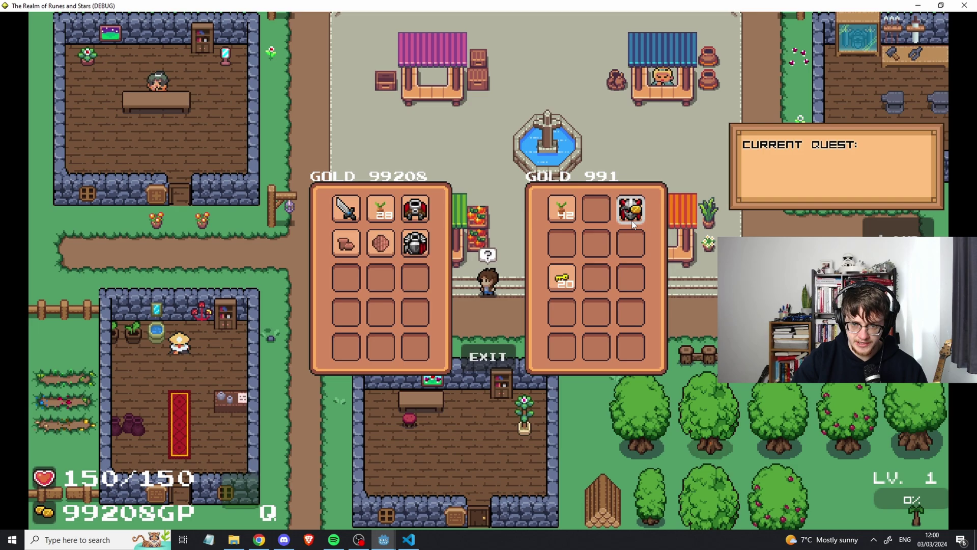
pyautogui.click(502, 366)
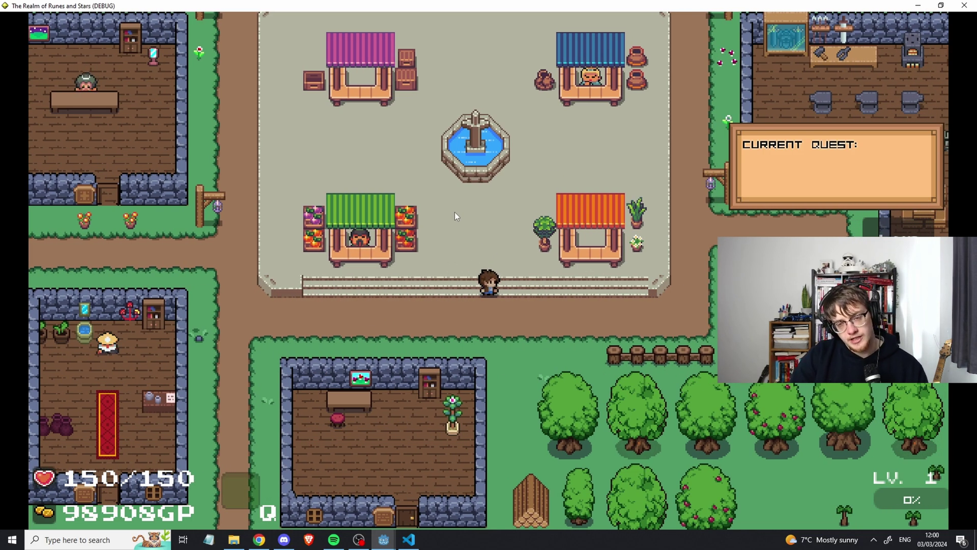
# Review the green stall's trade again, and equip the sword, wooden shield and boots from the inventory.
pyautogui.press('a')
pyautogui.press('e')
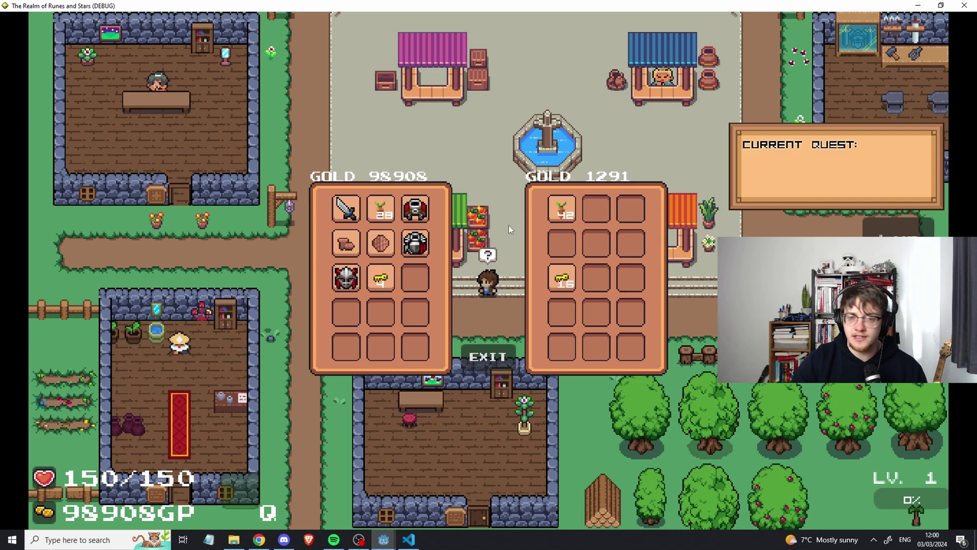
pyautogui.click(495, 358)
pyautogui.click(417, 261)
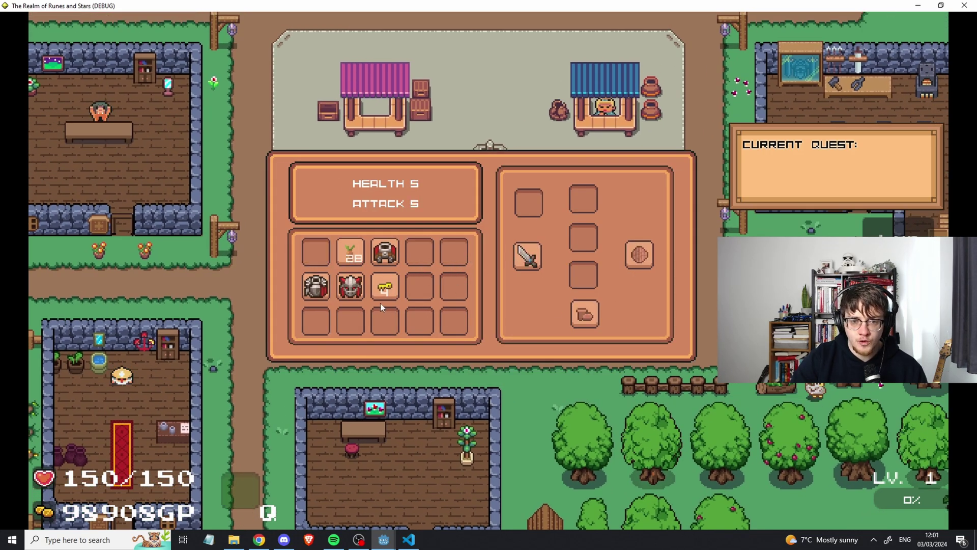
pyautogui.press('i')
# Buy nine potions from the blue-striped stall and equip them in the quick-use slot.
pyautogui.press('d')
pyautogui.press('w')
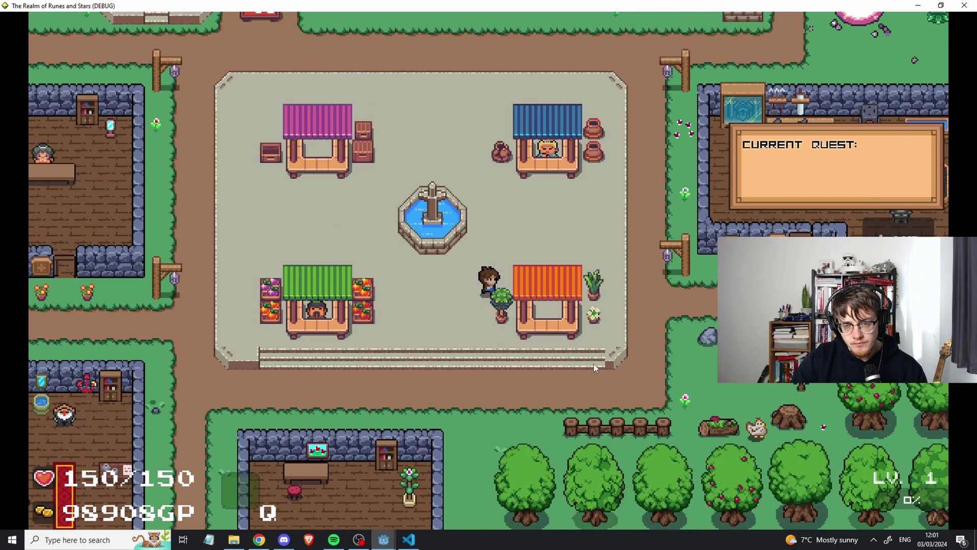
pyautogui.press('e')
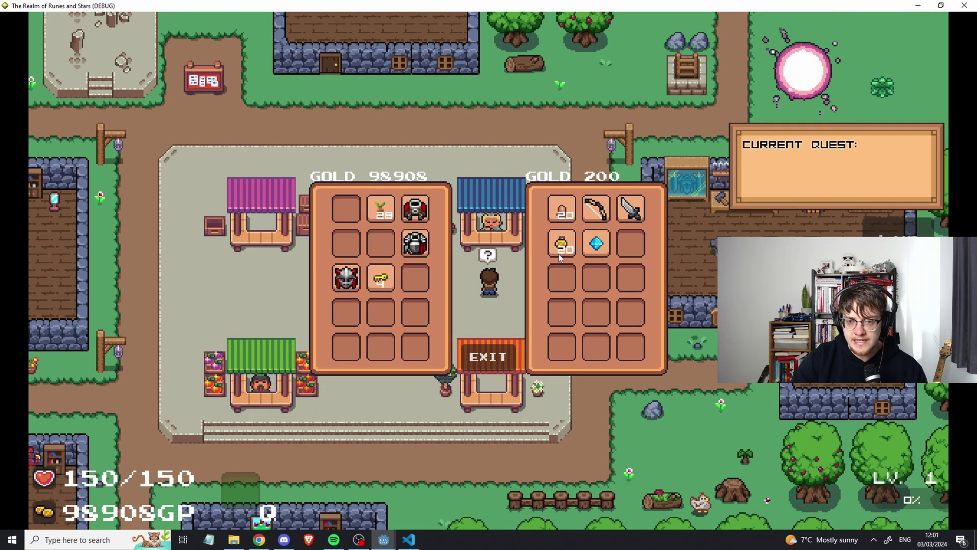
pyautogui.click(508, 357)
pyautogui.press('i')
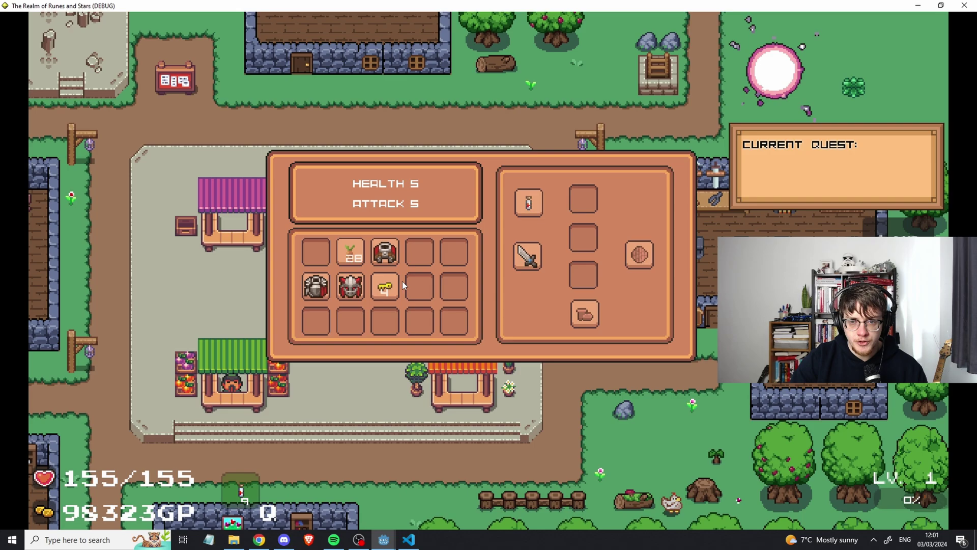
pyautogui.press('i')
# Walk to the square's northeast corner and use potions from the quick-use slot until five are left.
pyautogui.press('d')
pyautogui.press('w')
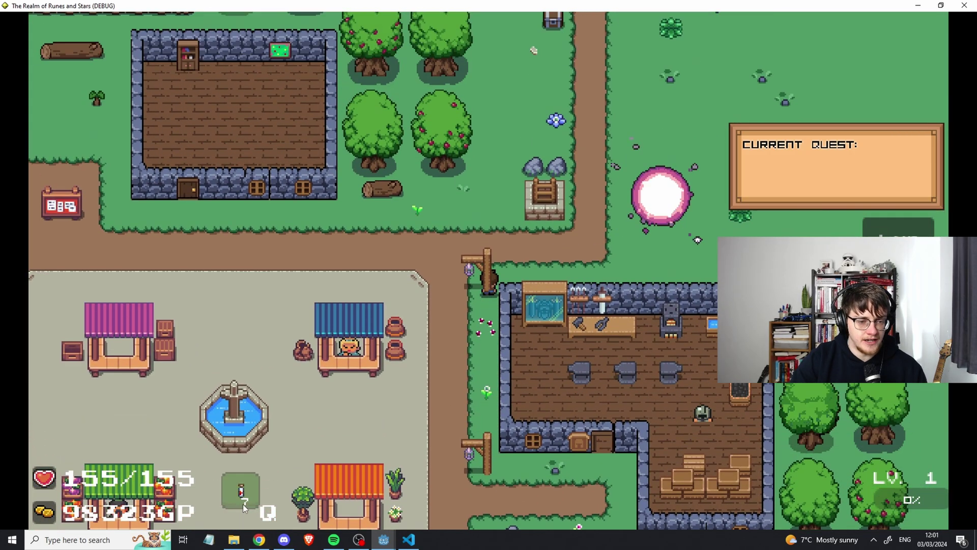
pyautogui.press('w')
pyautogui.click(243, 504)
pyautogui.press('a')
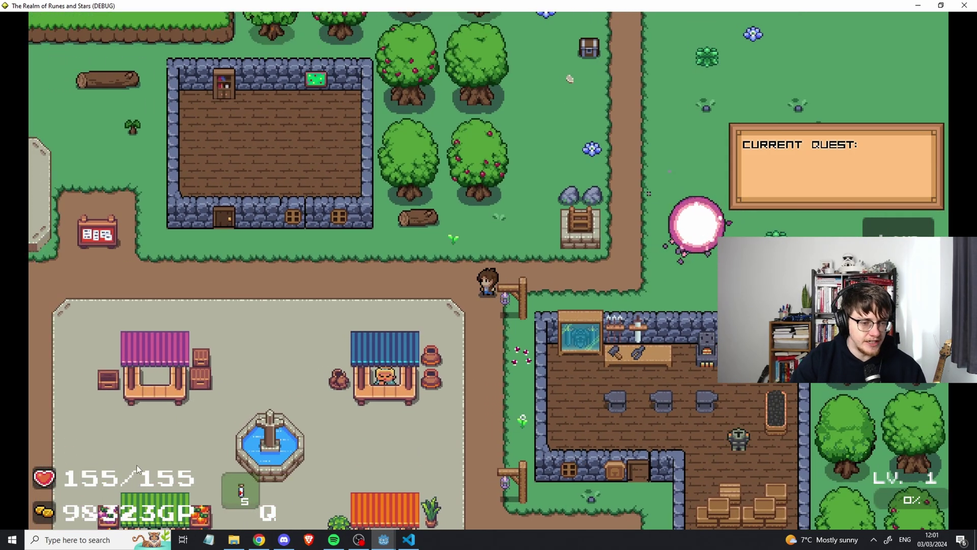
# Return to the blue-striped stall, reopen its trade to review the stock, and leave without trading.
pyautogui.press('a')
pyautogui.press('s')
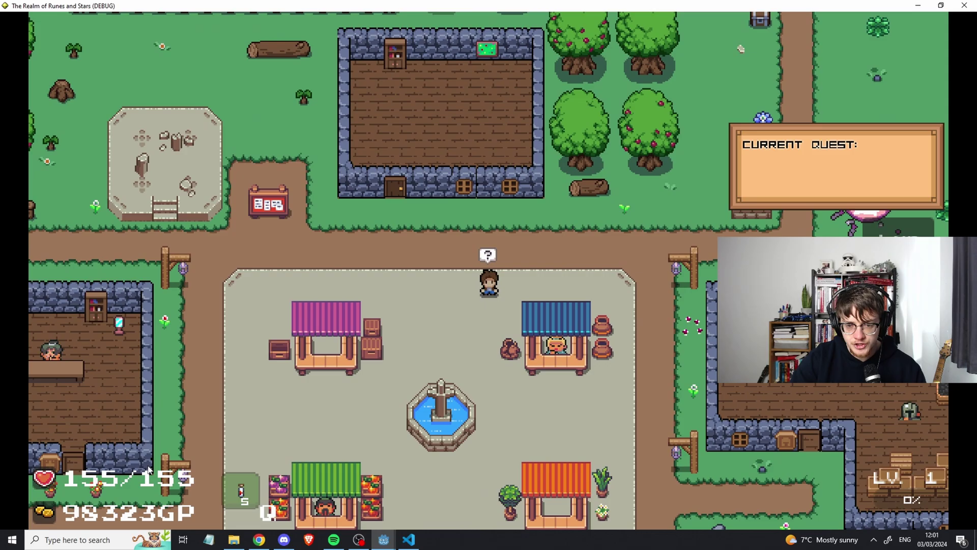
pyautogui.press('s')
pyautogui.press('a')
pyautogui.press('d')
pyautogui.press('e')
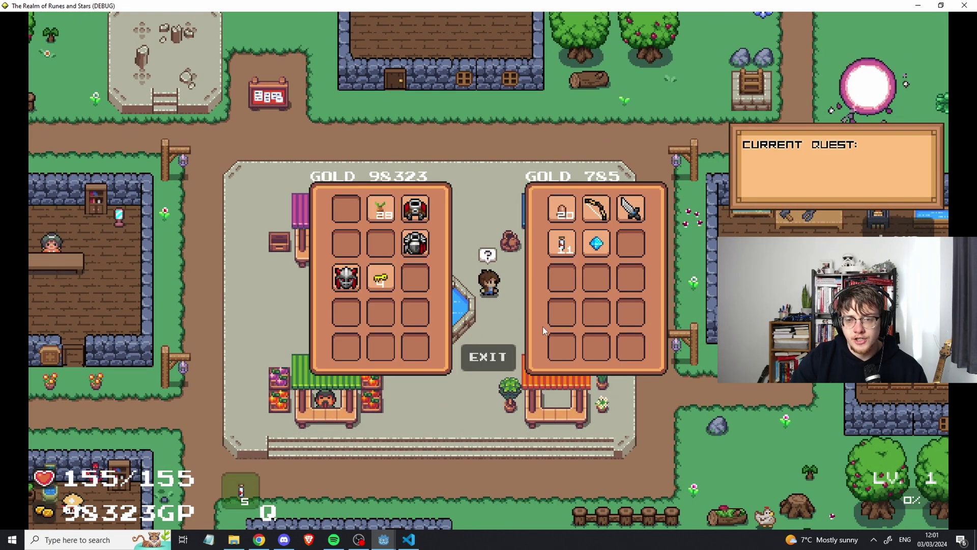
pyautogui.press('d')
pyautogui.press('s')
pyautogui.click(498, 365)
pyautogui.press('d')
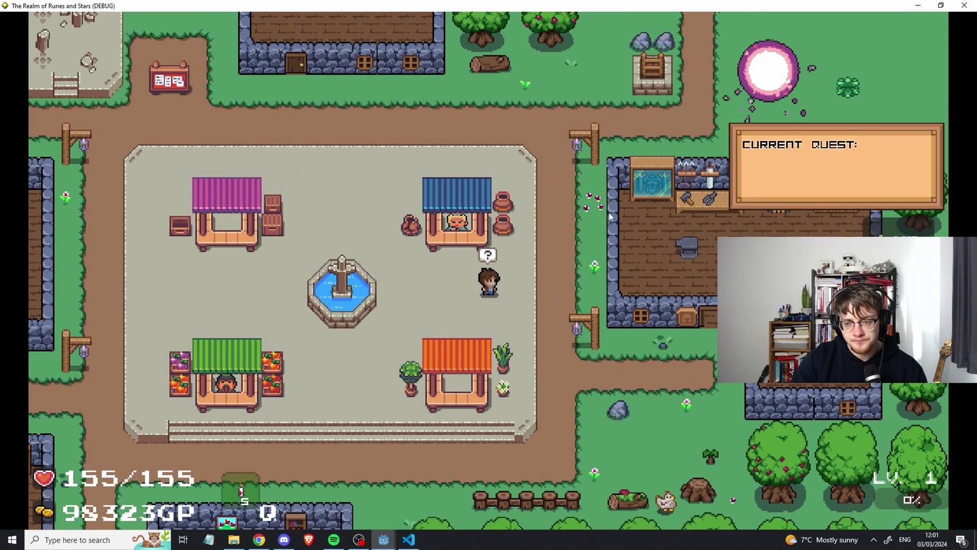
# Walk to the road north of the square and equip the horned helmet, silver chest armour and red leg armour.
pyautogui.press('w')
pyautogui.press('a')
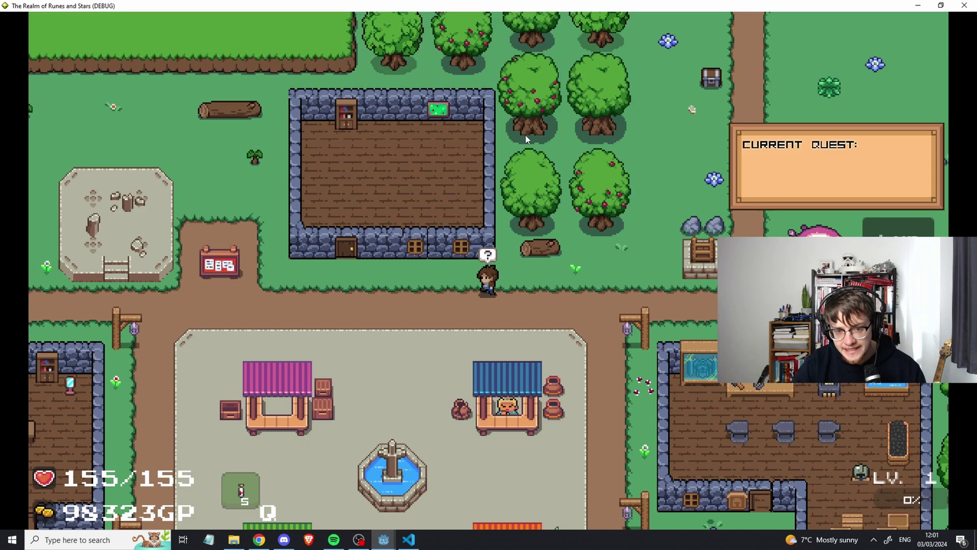
pyautogui.press('i')
pyautogui.press('a')
pyautogui.press('s')
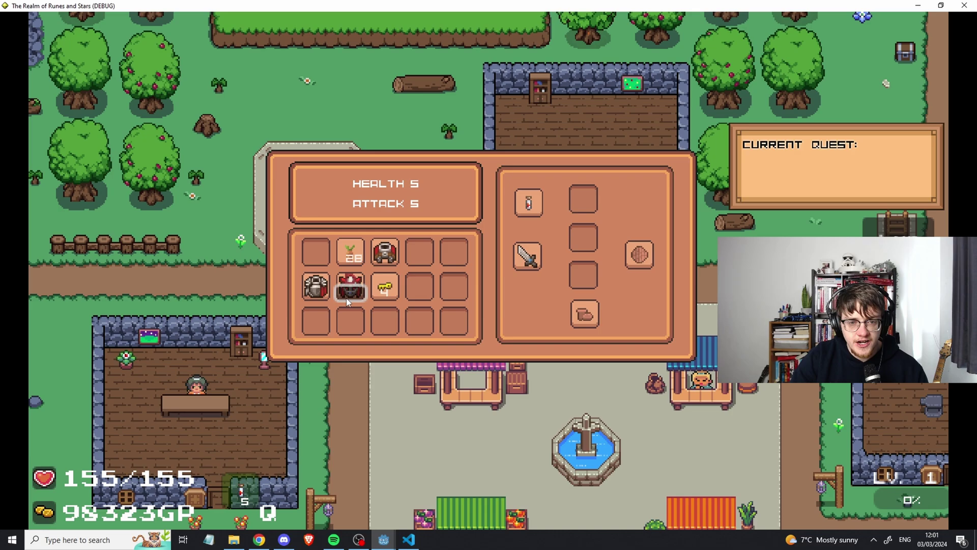
pyautogui.moveTo(349, 295); pyautogui.dragTo(585, 199)
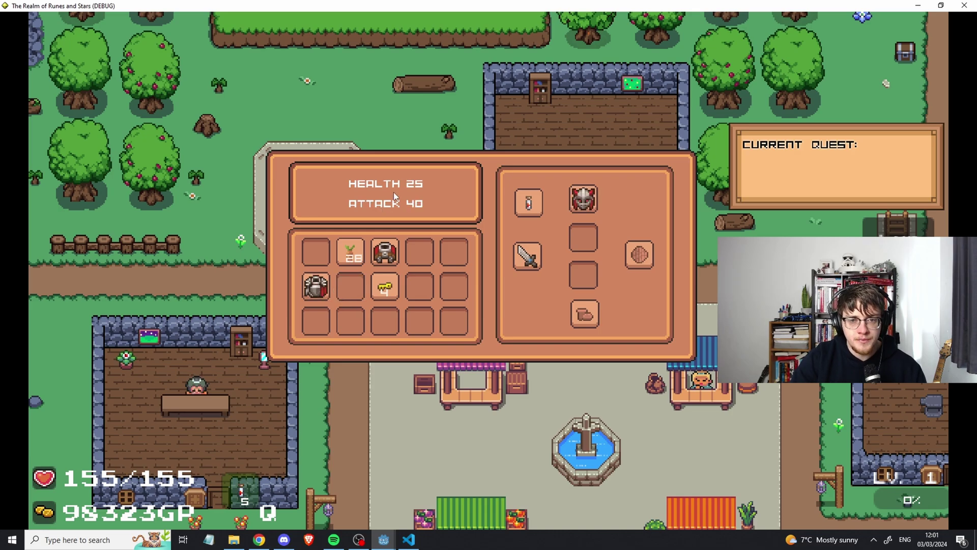
pyautogui.click(310, 291)
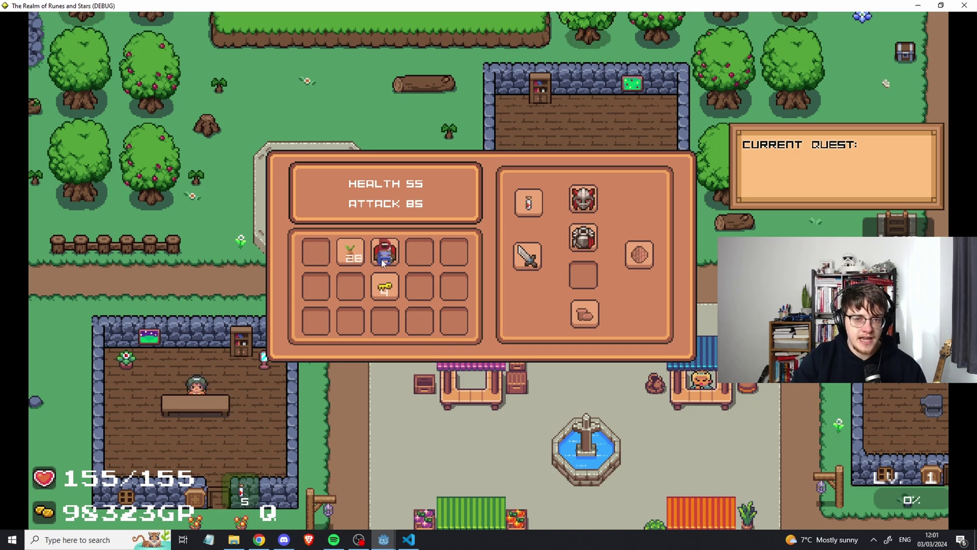
# Close the inventory and walk around the square's northwest corner to the road beside the stone ruins.
pyautogui.press('i')
pyautogui.press('s')
pyautogui.press('a')
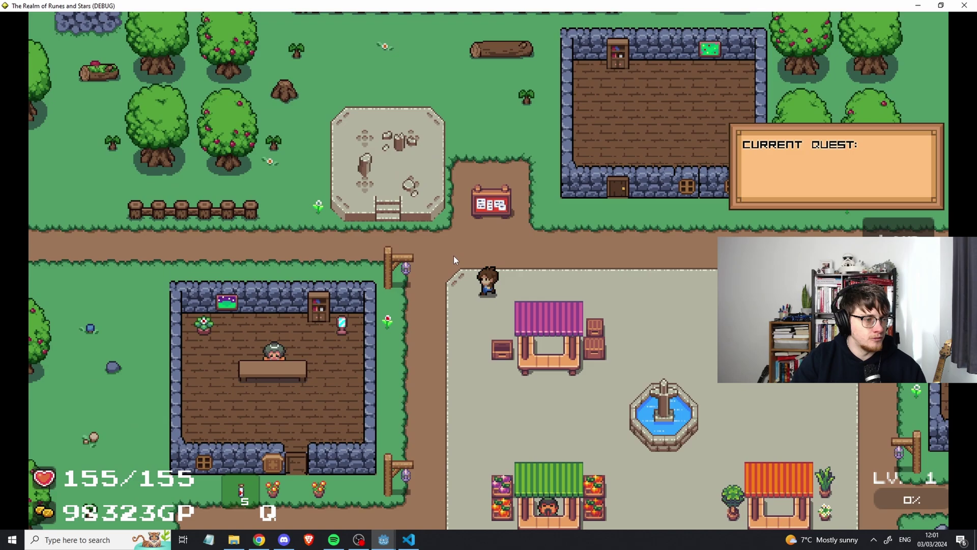
pyautogui.press('w')
pyautogui.press('d')
pyautogui.press('d')
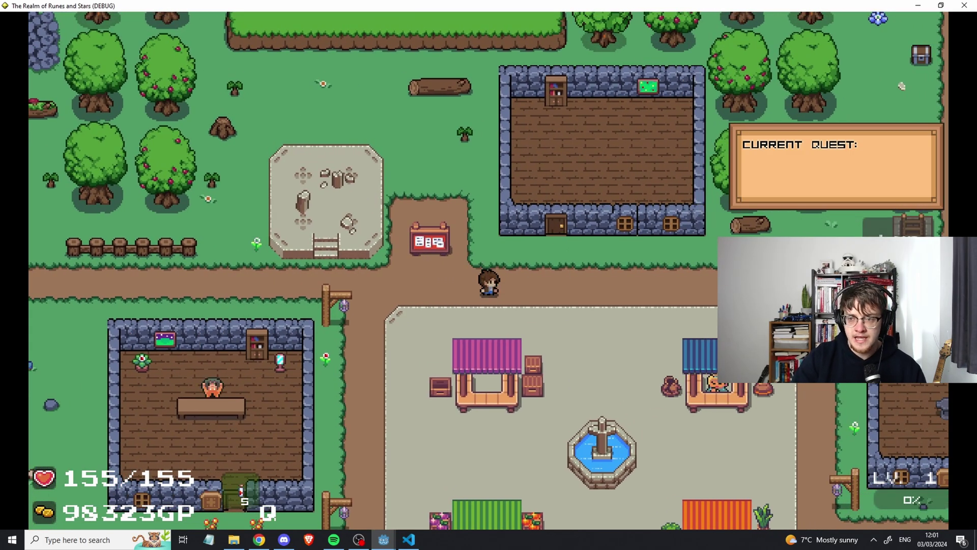
pyautogui.press('a')
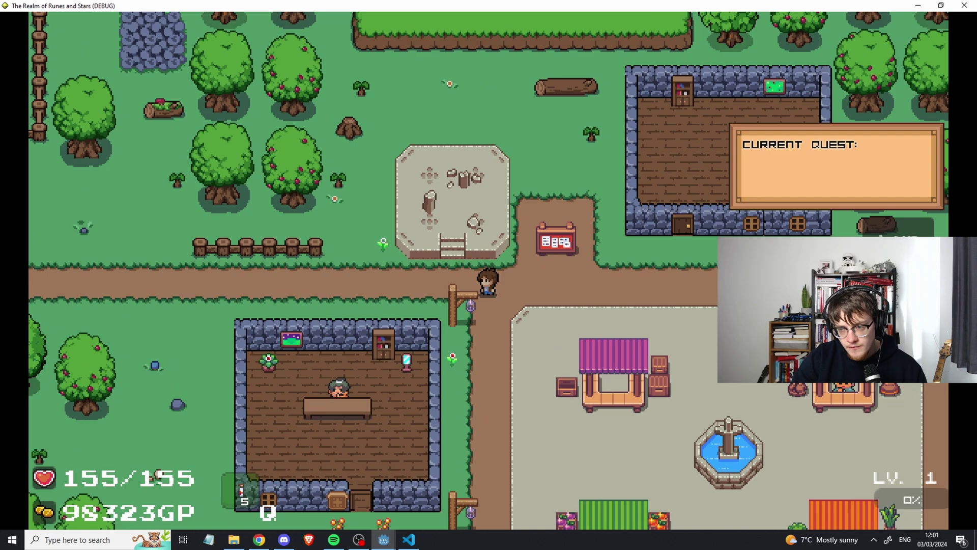
# Raise the character to level 13 and check the health and attack stats in the inventory.
pyautogui.press('i')
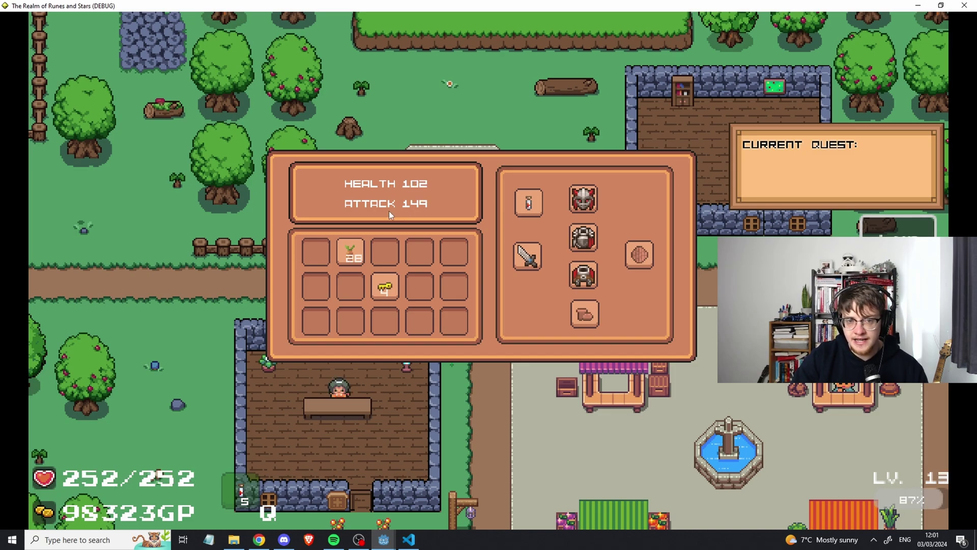
pyautogui.press('i')
pyautogui.press('s')
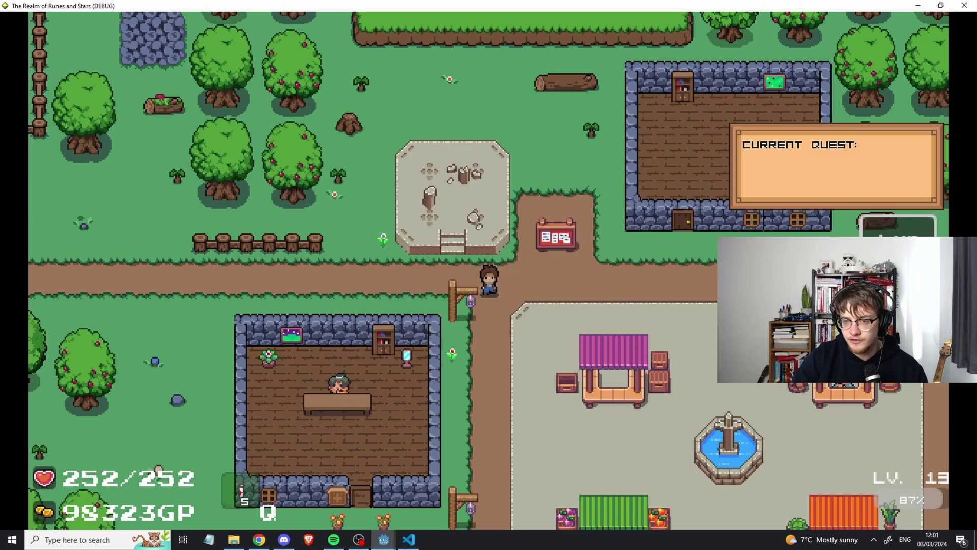
# Walk east along the northern road and up past the well to the treasure chest beside the trees.
pyautogui.press('d')
pyautogui.press('w')
pyautogui.press('d')
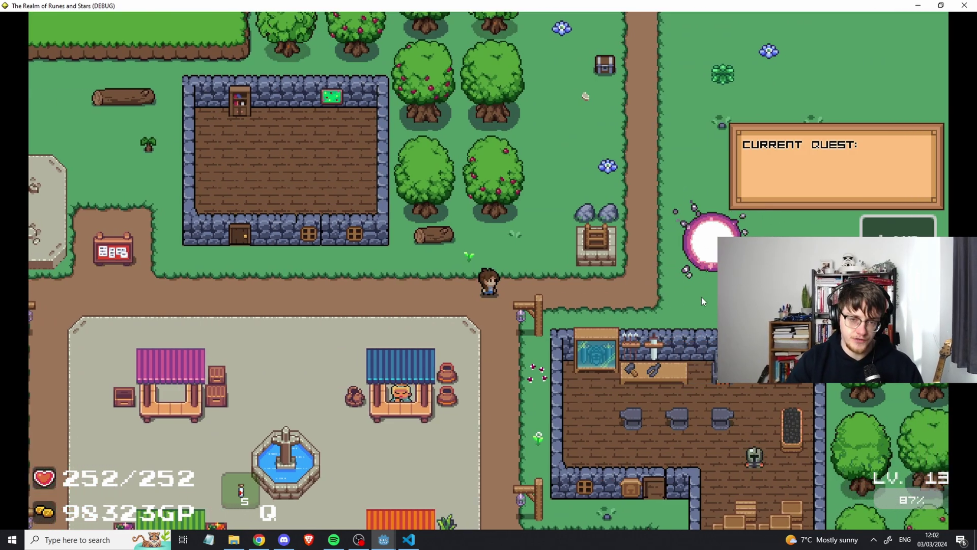
pyautogui.press('d')
pyautogui.press('w')
pyautogui.press('d')
pyautogui.press('w')
pyautogui.press('d')
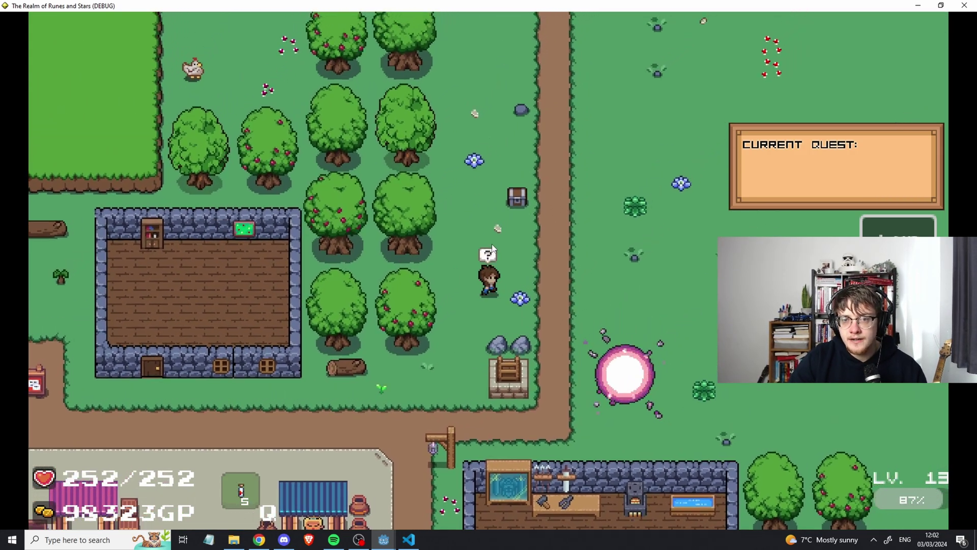
pyautogui.press('a')
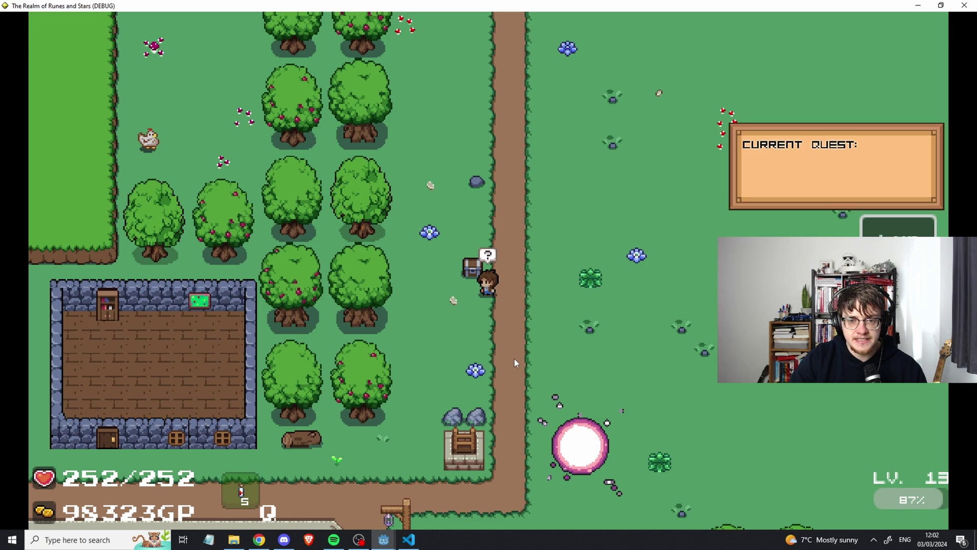
# Open the treasure chest beside the trees and check the inventory.
pyautogui.press('i')
pyautogui.press('i')
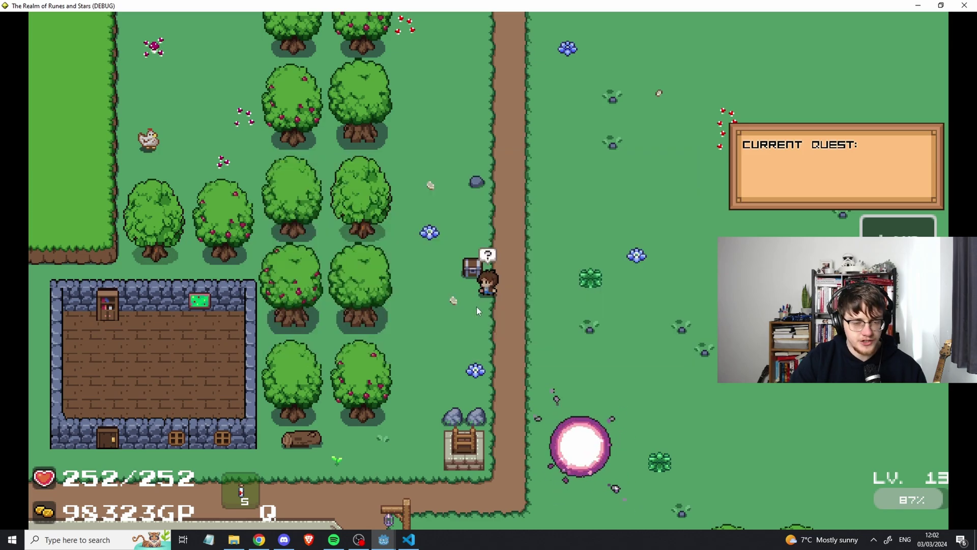
pyautogui.press('e')
pyautogui.press('i')
pyautogui.press('i')
# Walk from the chest down to the northern road and west past the notice board and stone ruins to the log fence.
pyautogui.press('s')
pyautogui.press('s')
pyautogui.press('a')
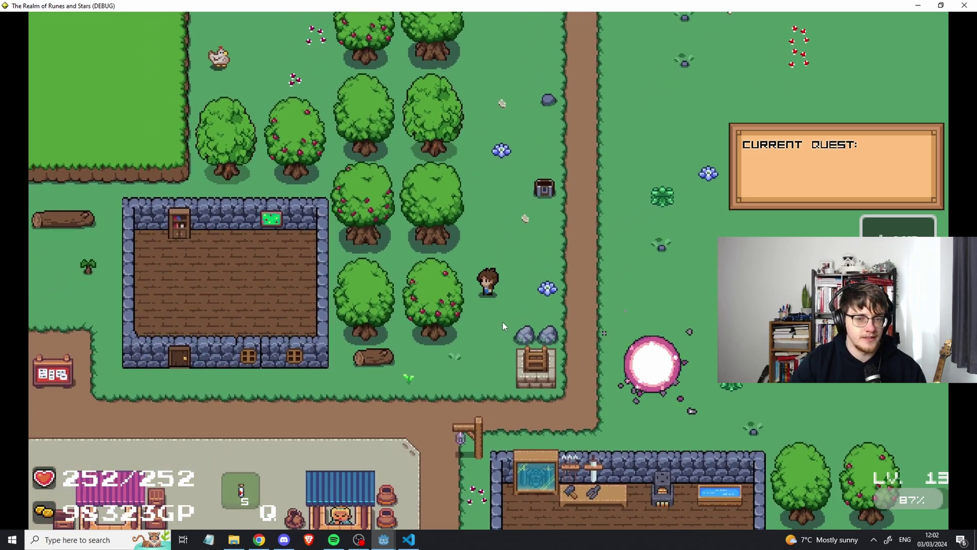
pyautogui.press('a')
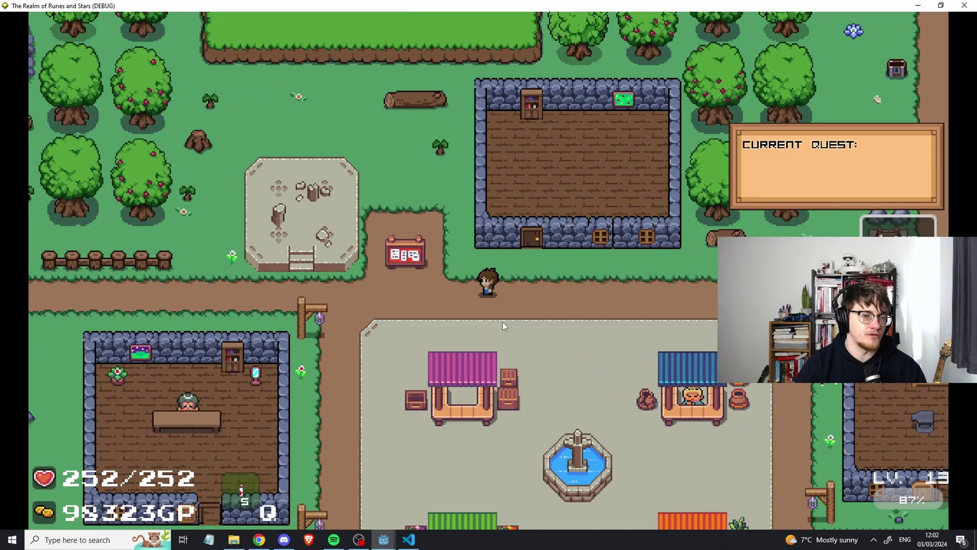
pyautogui.press('a')
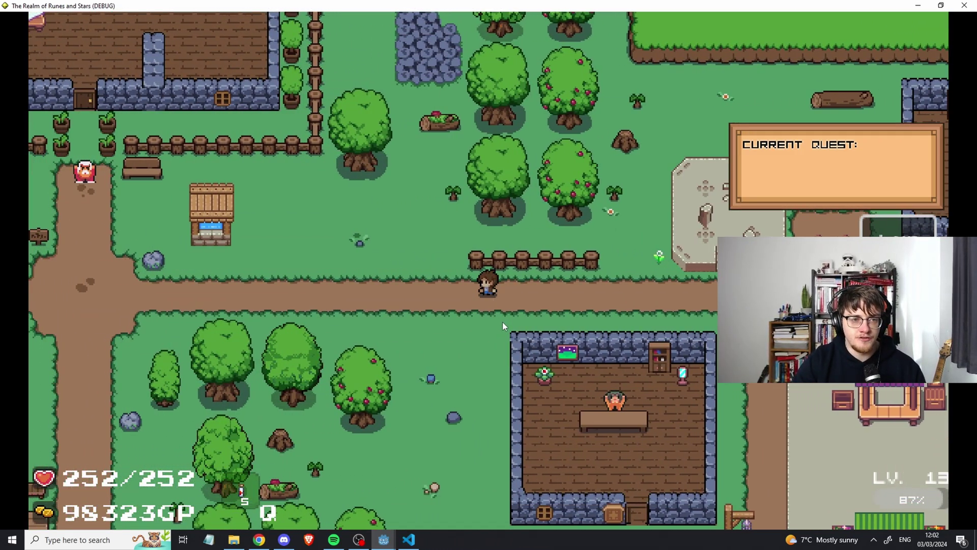
# Walk back east along the northern road, past the stone ruins and notice board, to the grass near the well.
pyautogui.press('s')
pyautogui.press('d')
pyautogui.press('d')
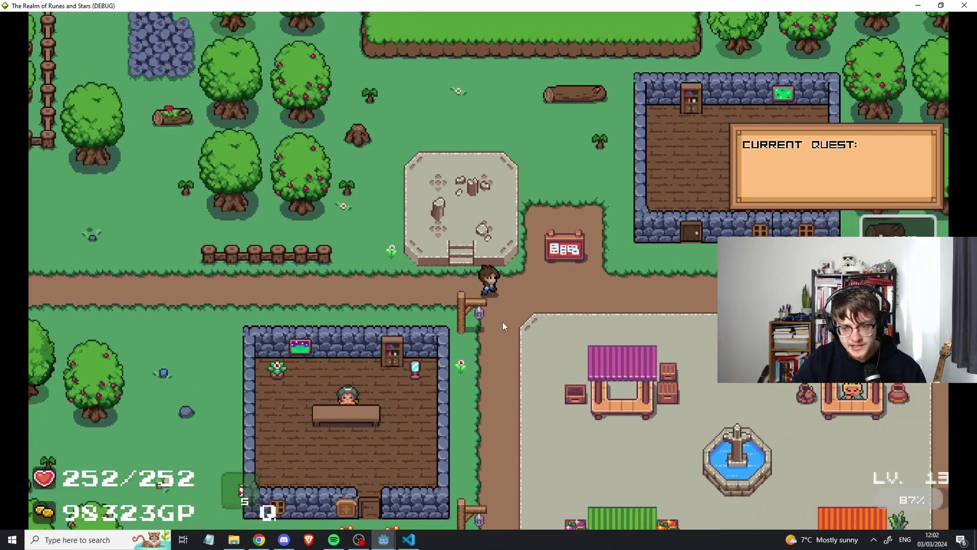
pyautogui.press('w')
pyautogui.press('d')
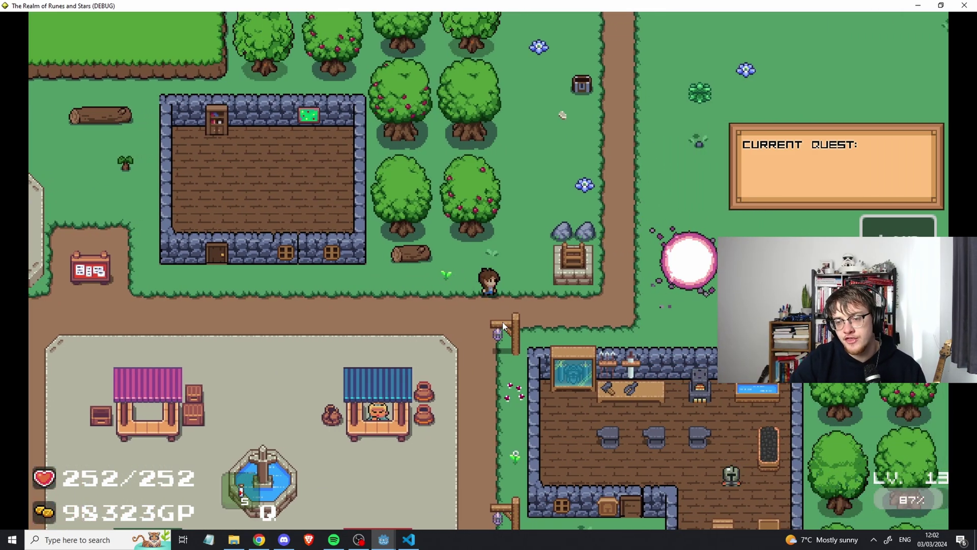
# Walk past the lamp post at the square's northeast corner and enter the glowing pink portal above the smithy.
pyautogui.press('a')
pyautogui.press('s')
pyautogui.press('w')
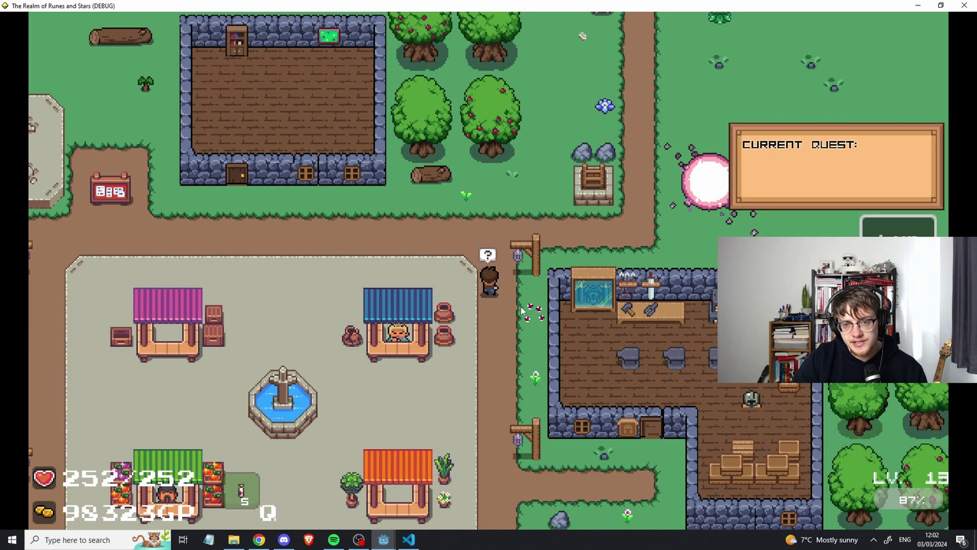
pyautogui.press('d')
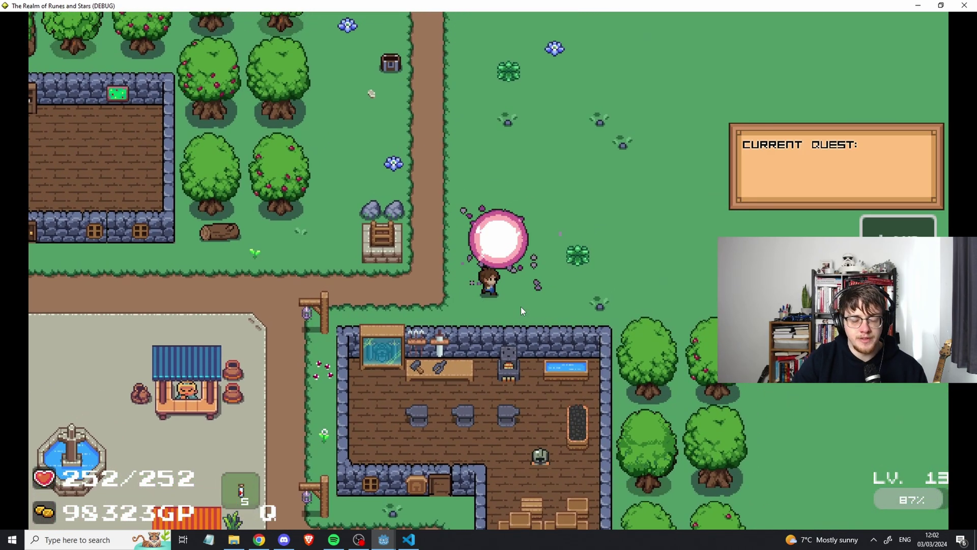
pyautogui.press('w')
# Unequip the sword inside the dungeon and close the inventory.
pyautogui.press('i')
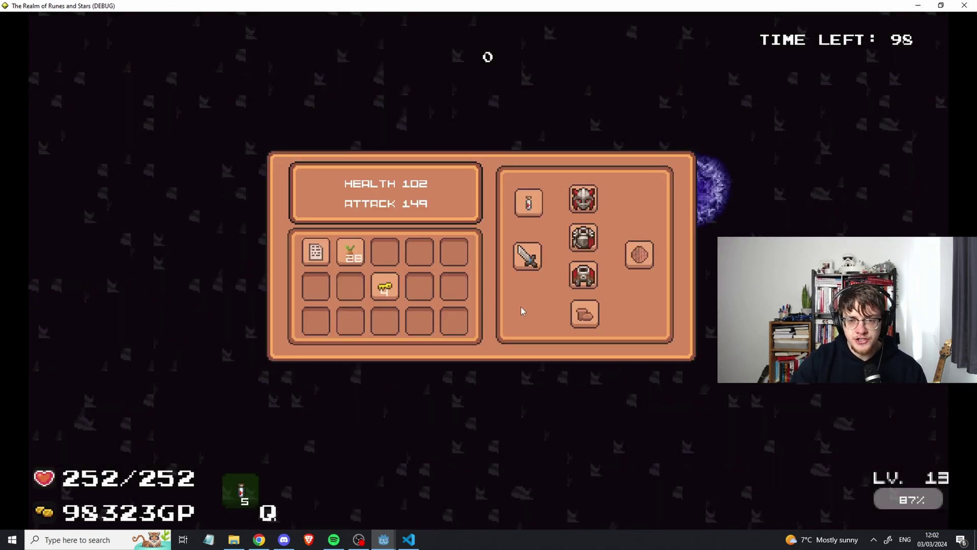
pyautogui.click(526, 259)
pyautogui.press('i')
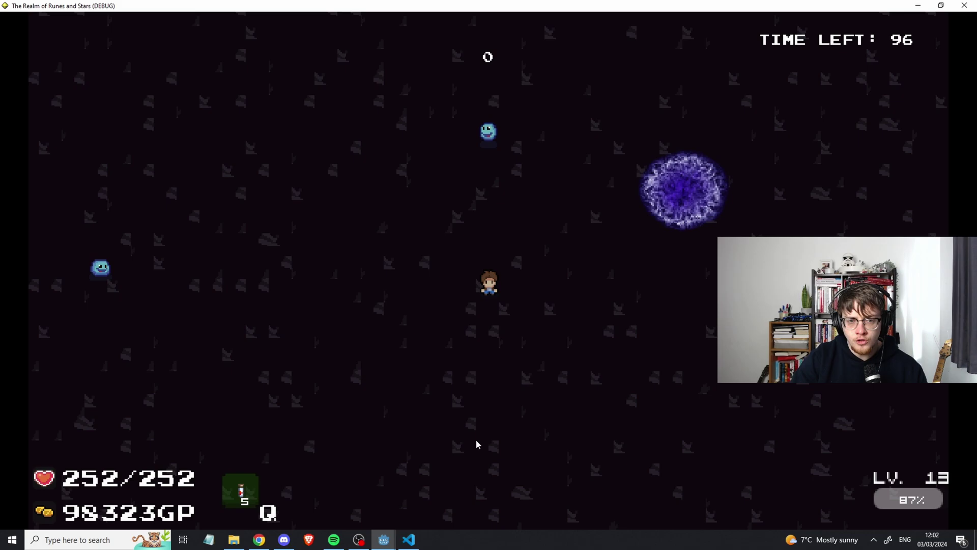
# Run east past the purple portal, staying ahead of the slimes and skeletons.
pyautogui.press('s')
pyautogui.press('d')
pyautogui.press('w')
pyautogui.press('s')
pyautogui.press('d')
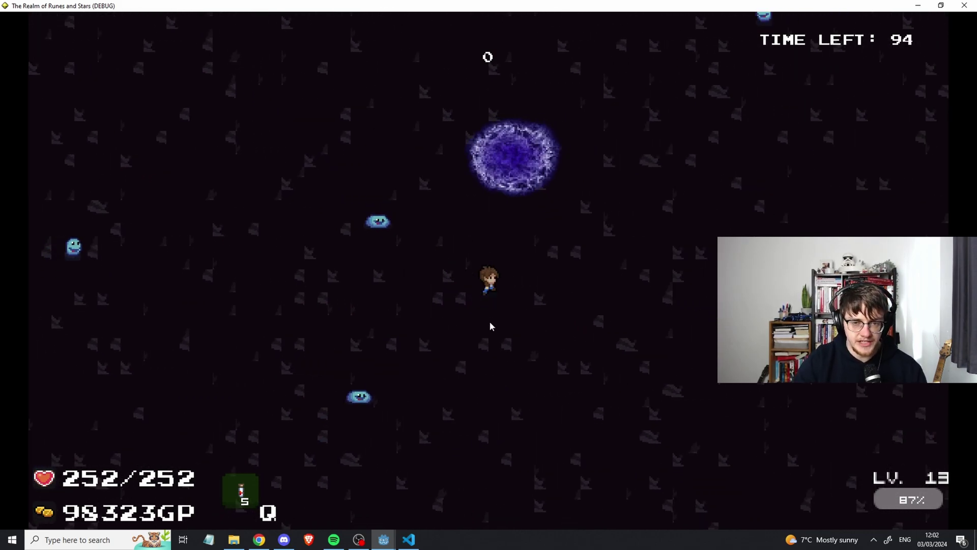
pyautogui.press('w')
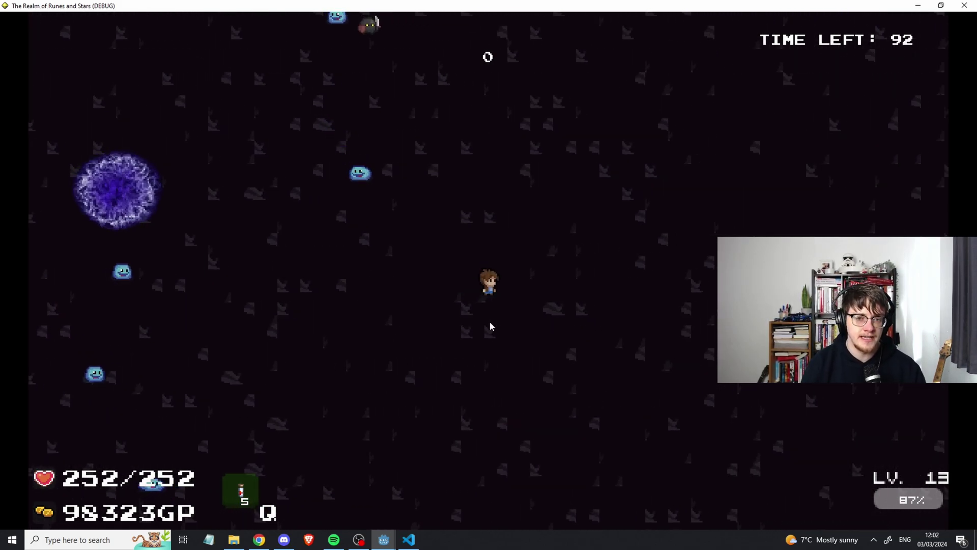
pyautogui.press('d')
pyautogui.press('w')
pyautogui.press('d')
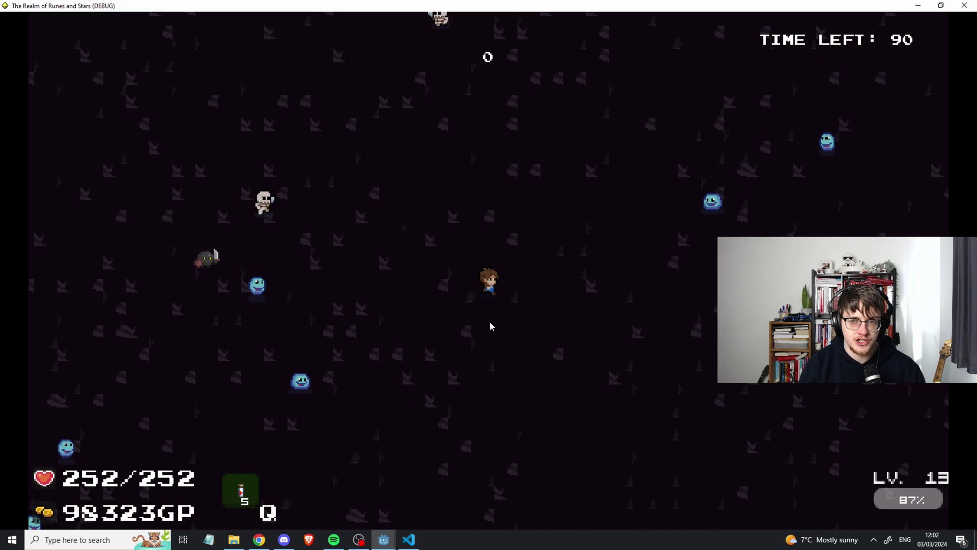
# Keep running southeast through the dungeon and fight off the nearest slimes without a sword.
pyautogui.press('d')
pyautogui.press('s')
pyautogui.press('s')
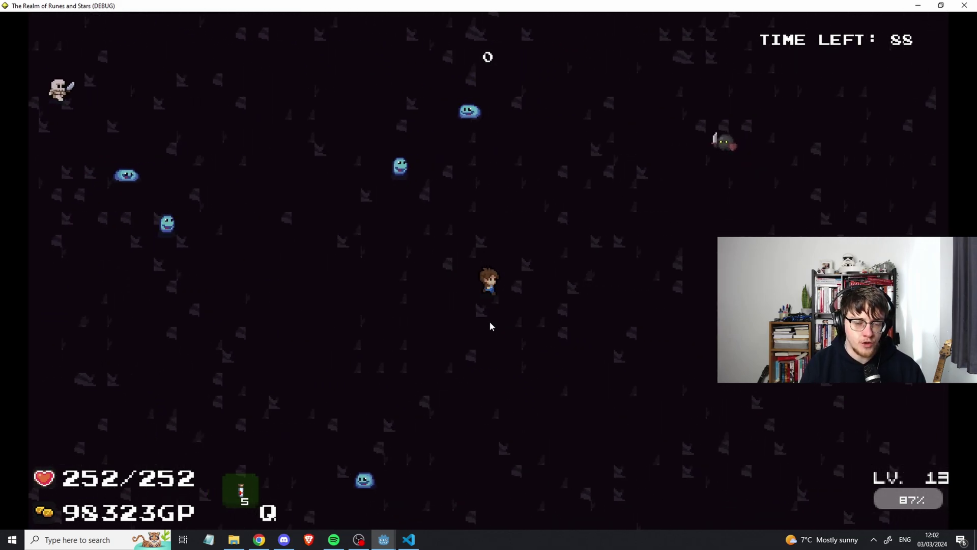
pyautogui.press('s')
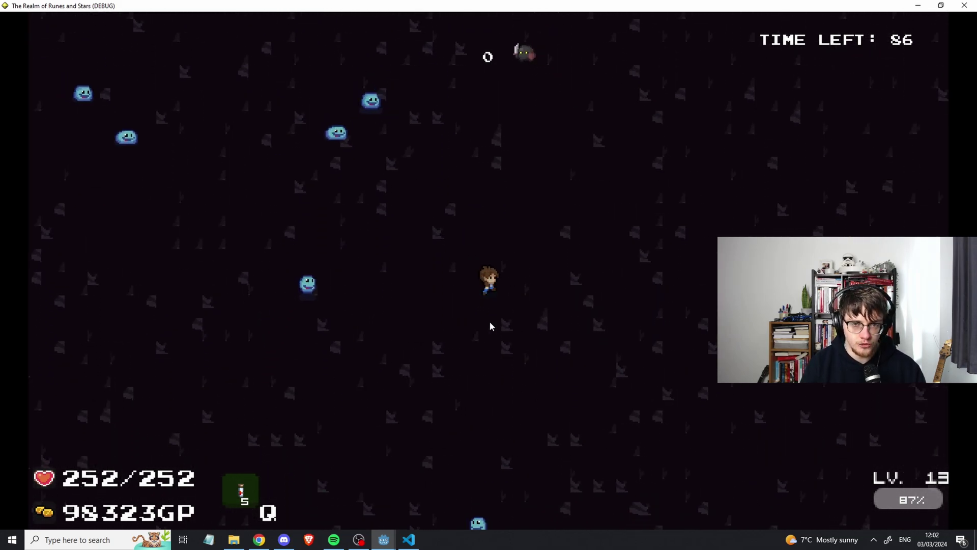
pyautogui.press('d')
pyautogui.press('s')
pyautogui.press('d')
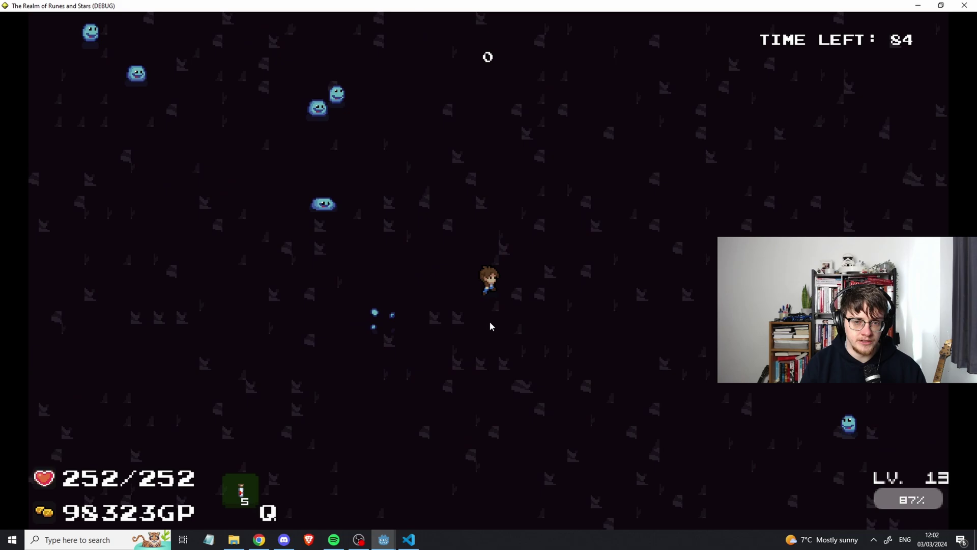
pyautogui.press('a')
pyautogui.press('w')
pyautogui.press('d')
pyautogui.press('s')
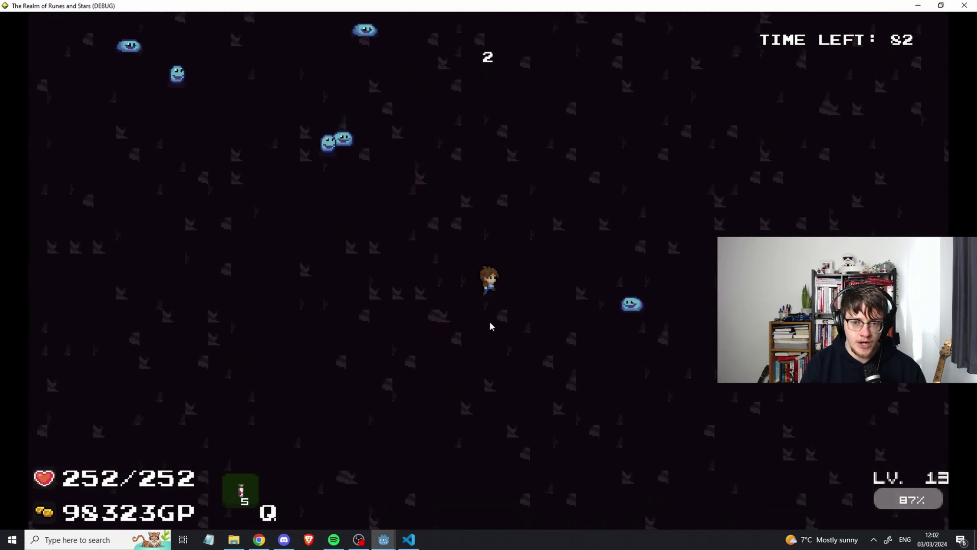
# Unequip the silver chest armour, horned helmet and red leg armour and return to the fight.
pyautogui.press('e')
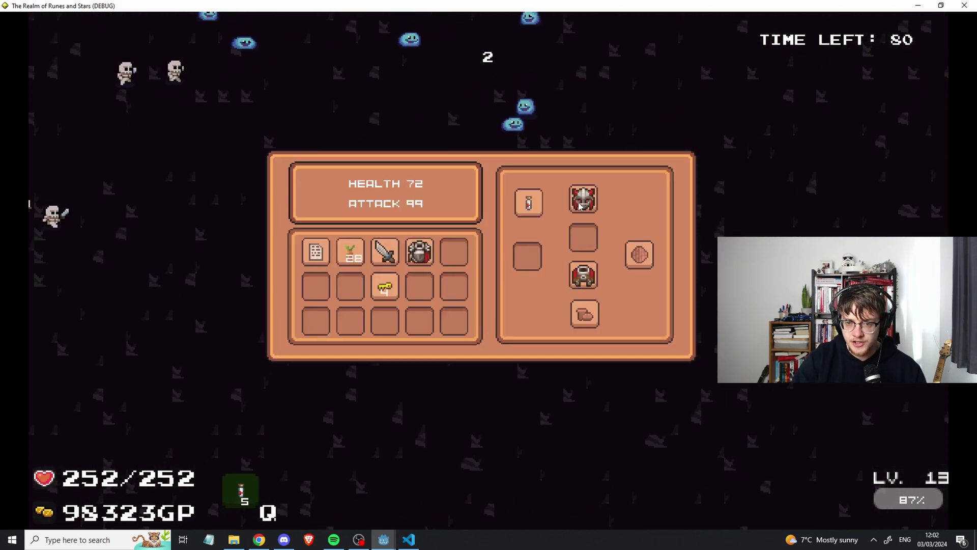
pyautogui.click(583, 201)
pyautogui.press('e')
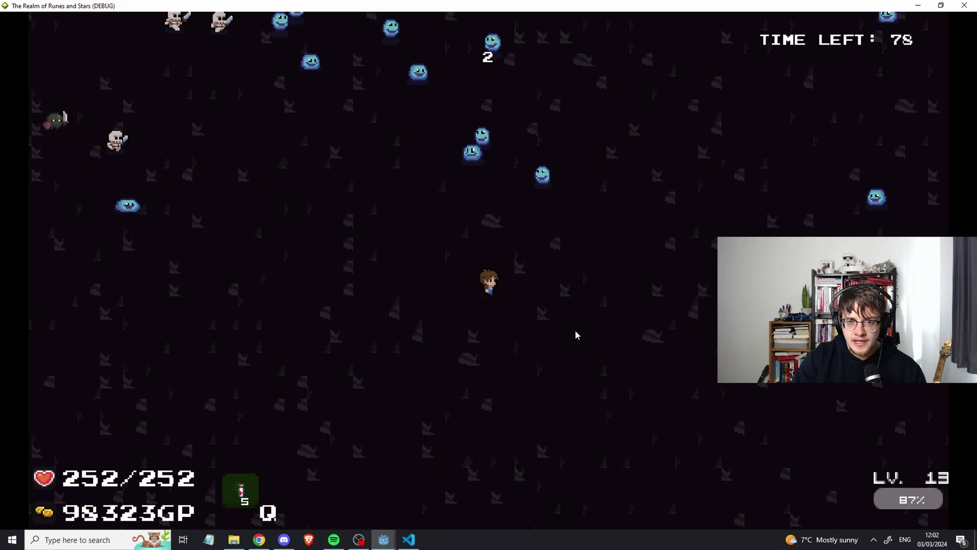
# Retreat southeast from the slime group while punching the closest slimes.
pyautogui.press('s')
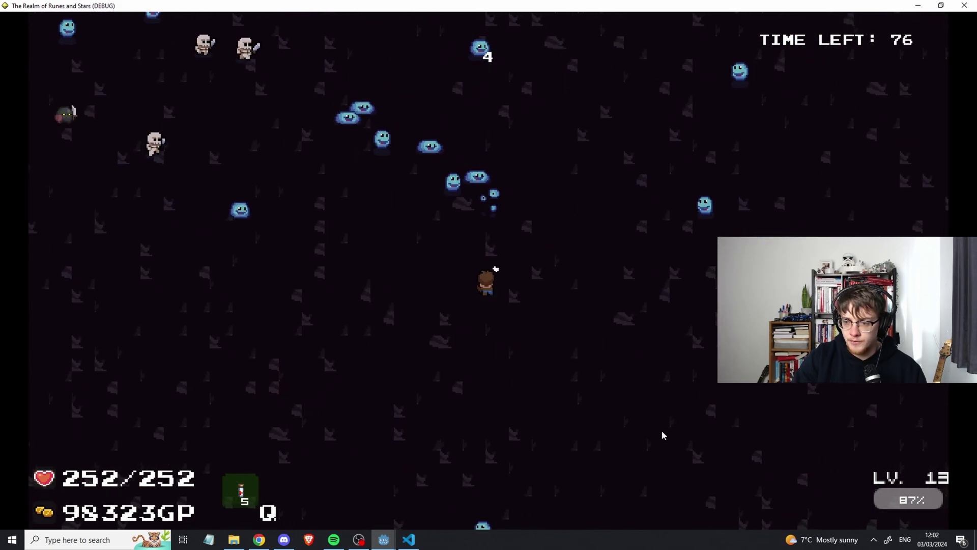
pyautogui.press('s')
pyautogui.press('d')
pyautogui.press('d')
pyautogui.press('s')
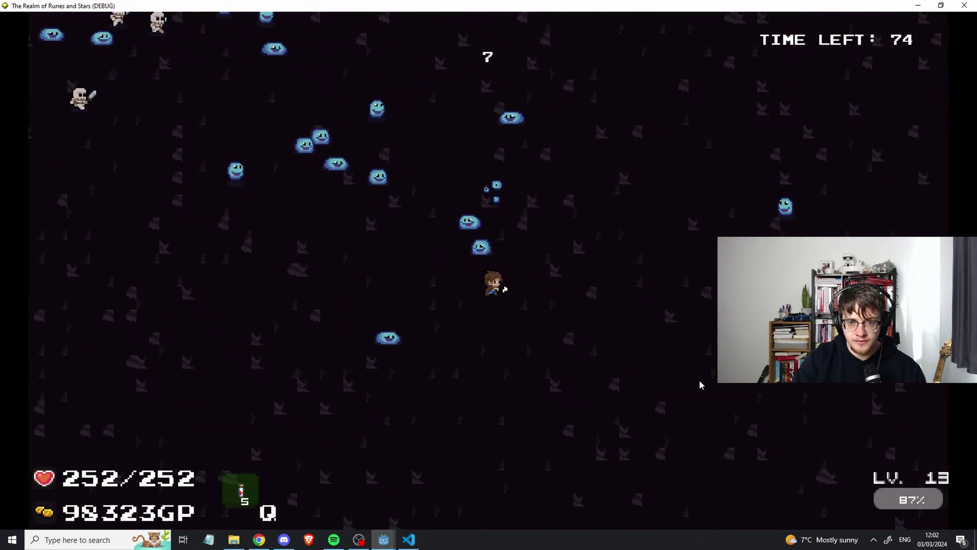
pyautogui.press('d')
pyautogui.press('w')
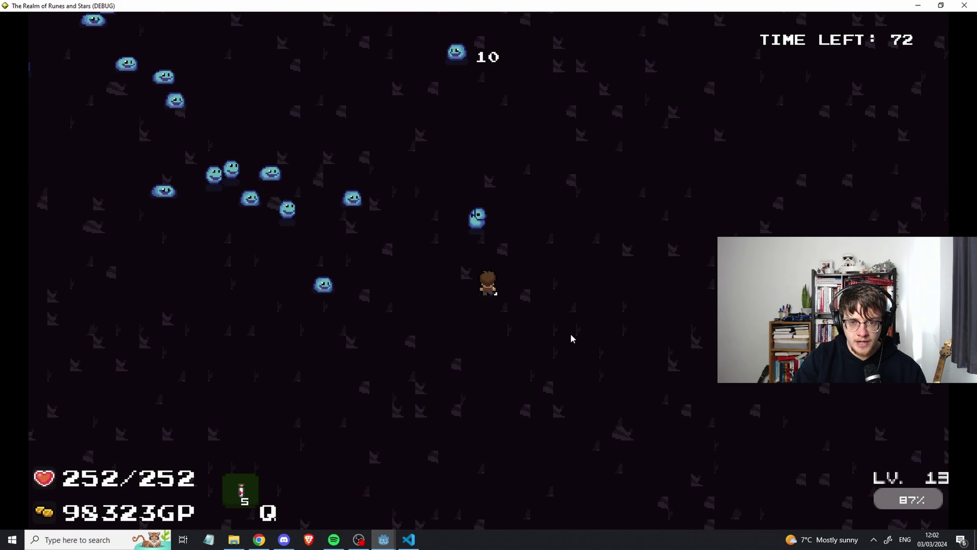
# Move north around the slimes and punch the slimes and skeletons that close in.
pyautogui.press('s')
pyautogui.press('w')
pyautogui.press('w')
pyautogui.press('d')
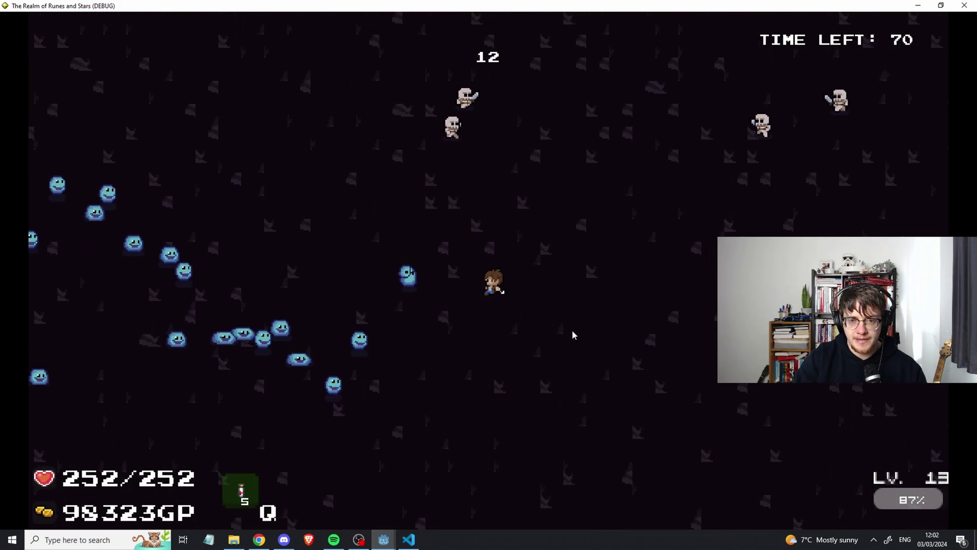
pyautogui.press('w')
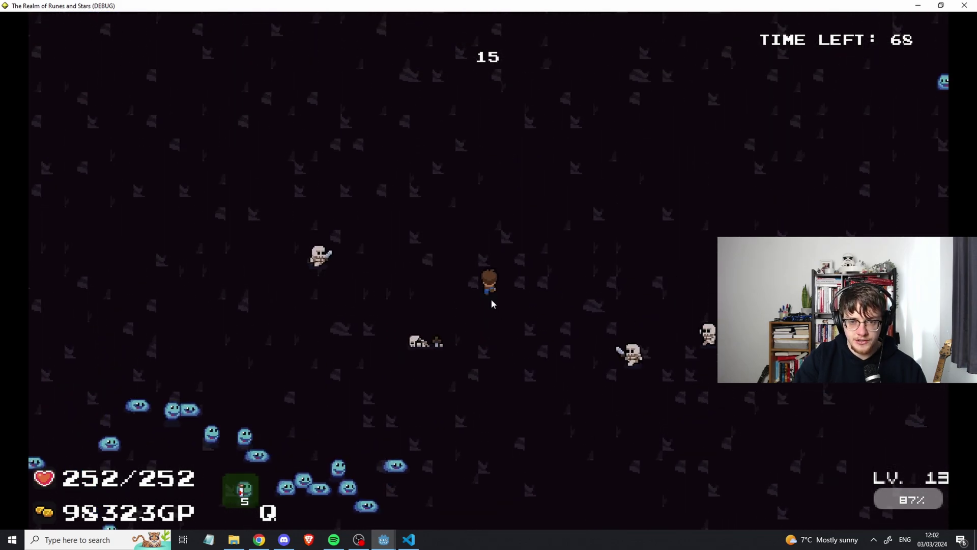
# Equip the sword from the inventory again and close the inventory.
pyautogui.press('i')
pyautogui.click(396, 263)
pyautogui.press('i')
# Circle around the slime cluster and strike it with the sword.
pyautogui.press('a')
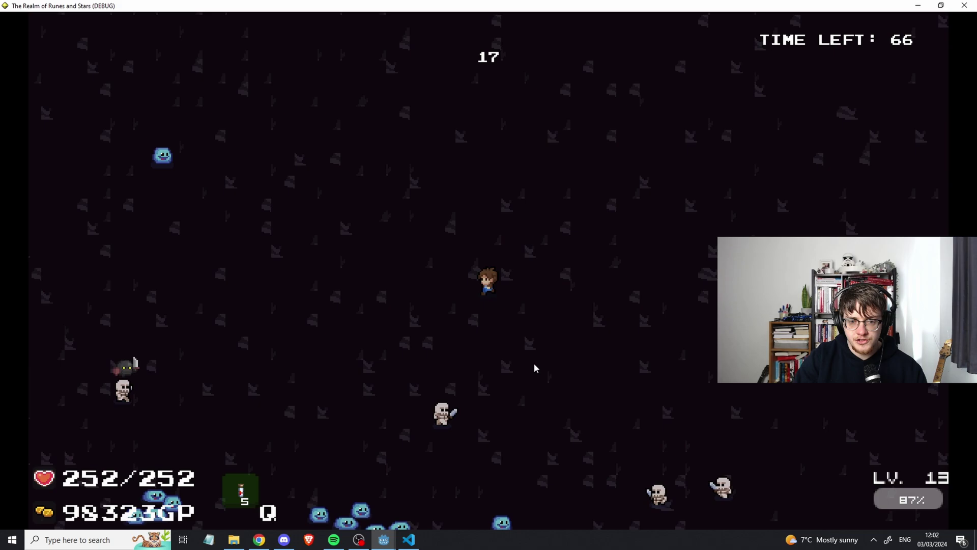
pyautogui.press('s')
pyautogui.click(537, 358)
pyautogui.press('w')
pyautogui.press('d')
pyautogui.press('s')
pyautogui.press('a')
pyautogui.click(541, 357)
pyautogui.press('w')
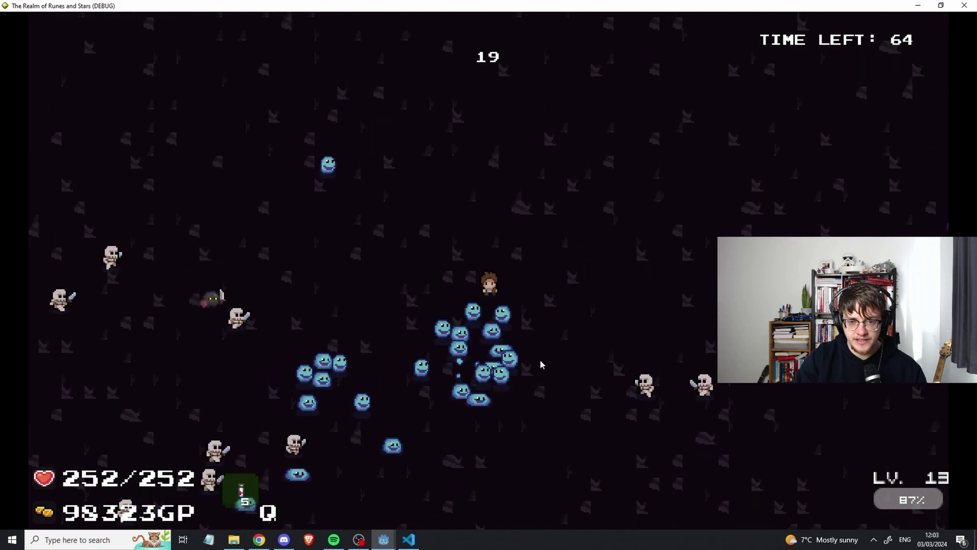
pyautogui.click(540, 363)
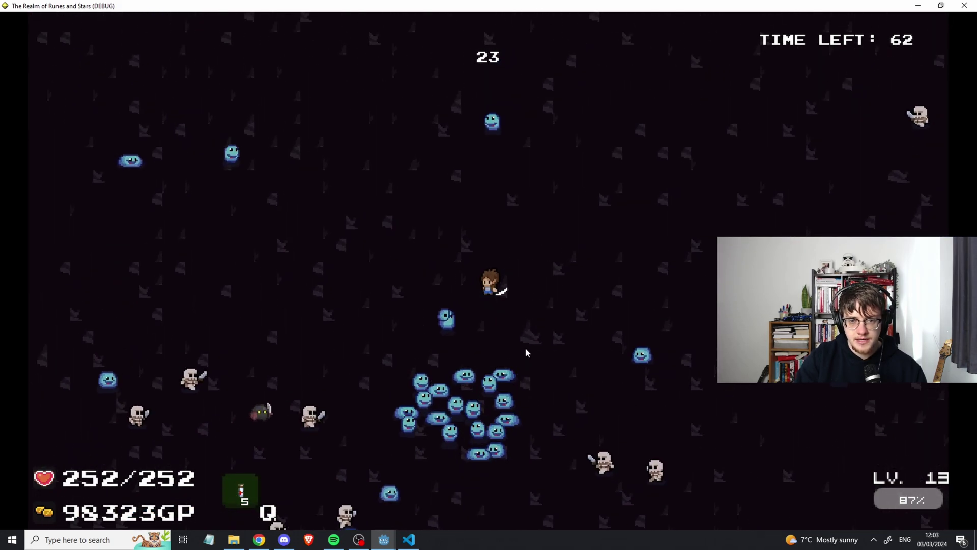
# Equip the silver chest armour, horned helmet and red leg armour again and close the inventory.
pyautogui.press('i')
pyautogui.click(419, 252)
pyautogui.click(454, 252)
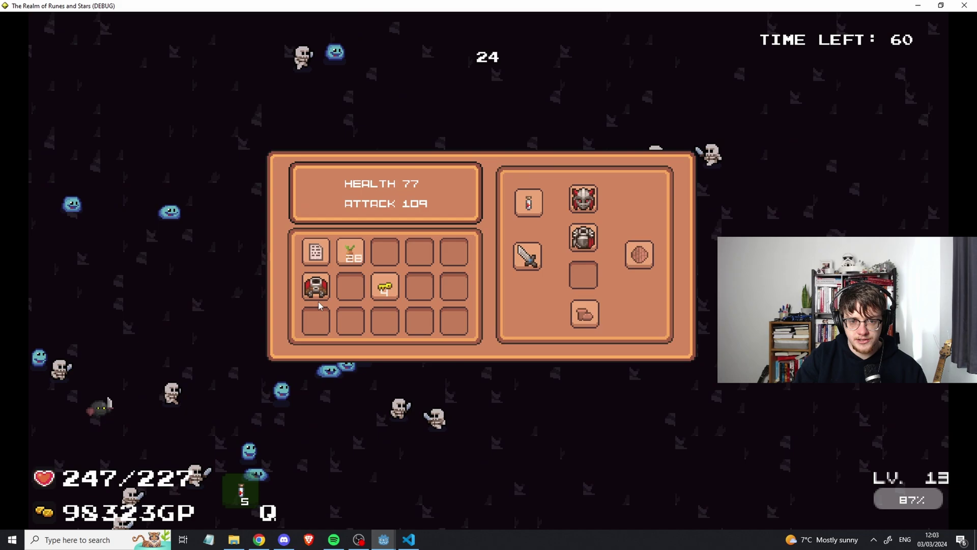
pyautogui.click(316, 287)
pyautogui.press('i')
# Fight the surrounding slimes and skeletons with the sword while moving around the horde.
pyautogui.press('w')
pyautogui.click(444, 329)
pyautogui.press('s')
pyautogui.click(448, 319)
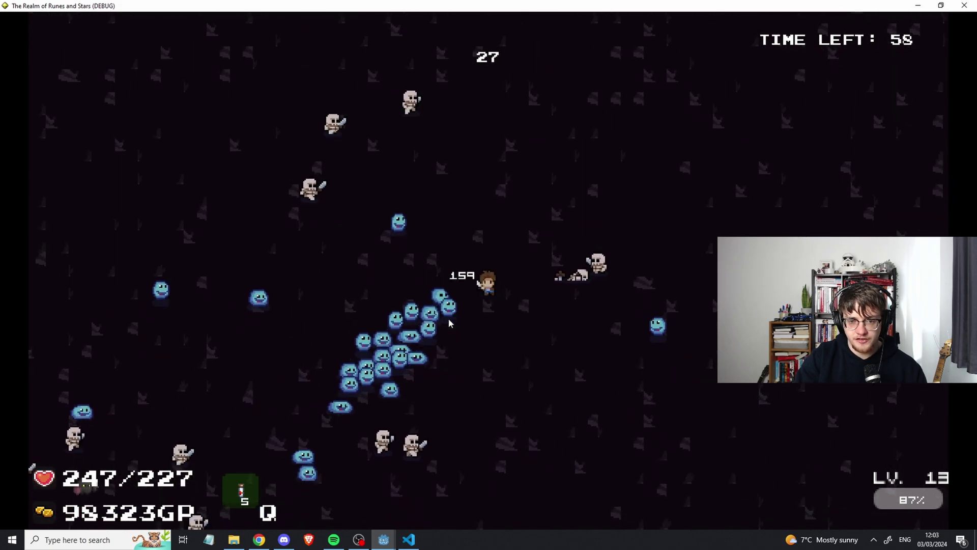
pyautogui.press('d')
pyautogui.press('a')
pyautogui.click(448, 312)
pyautogui.press('s')
pyautogui.press('a')
pyautogui.click(447, 310)
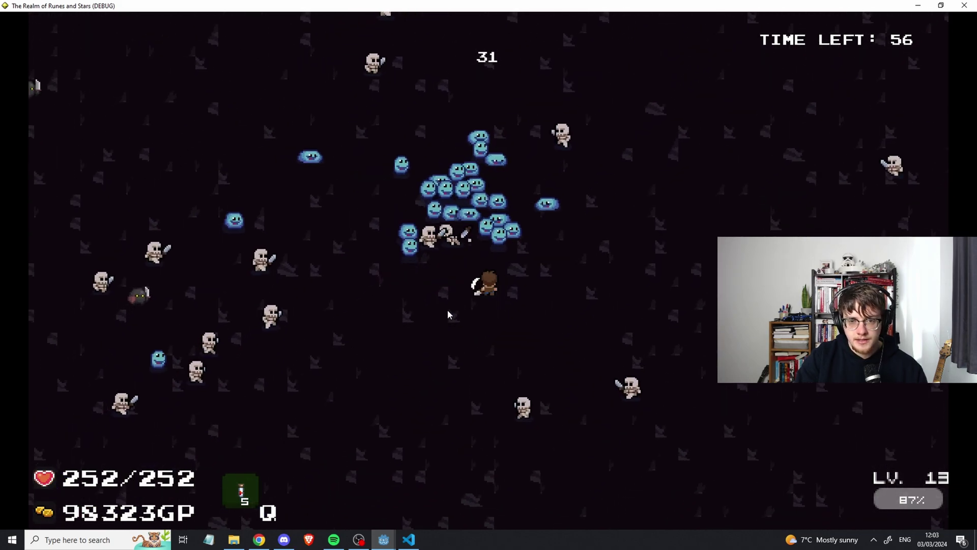
# Retreat west from the slime cluster and strike the skeletons that give chase.
pyautogui.press('a')
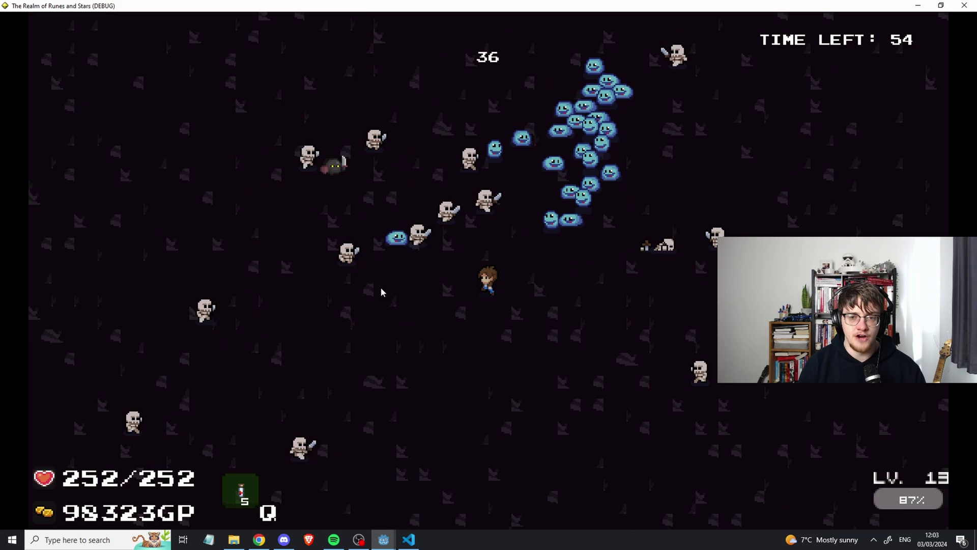
pyautogui.press('s')
pyautogui.press('a')
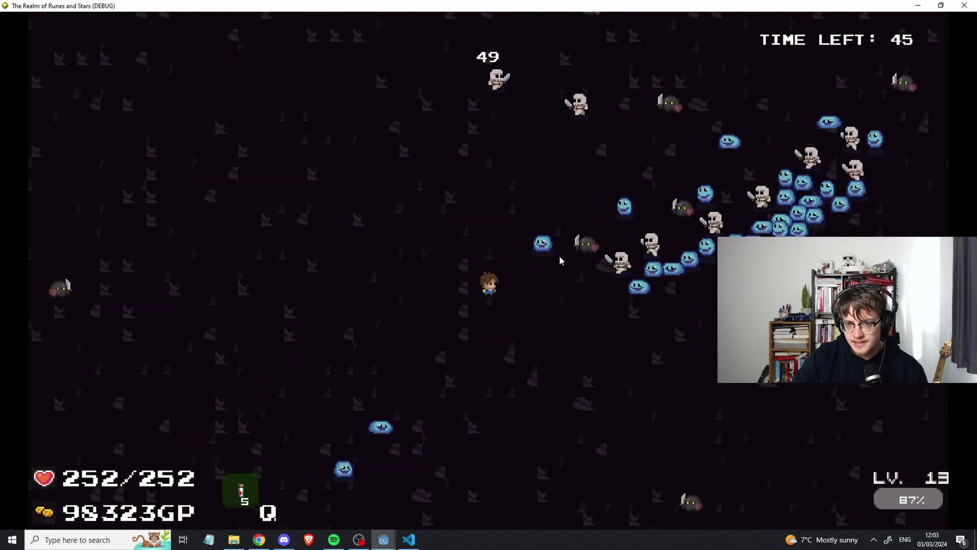
pyautogui.press('w')
pyautogui.press('w')
pyautogui.press('a')
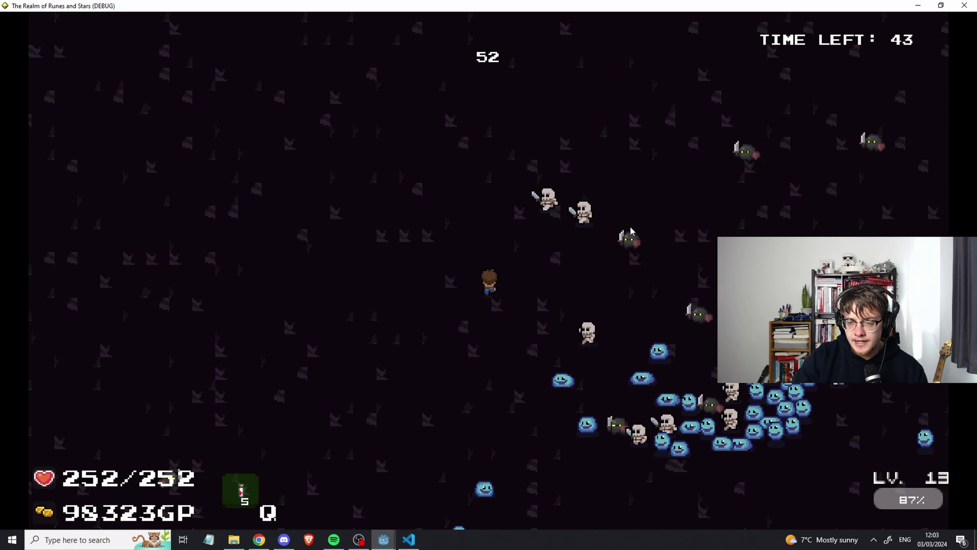
# Circle around the north side of the pursuing horde and slash the nearest slimes and skeletons with the sword.
pyautogui.press('d')
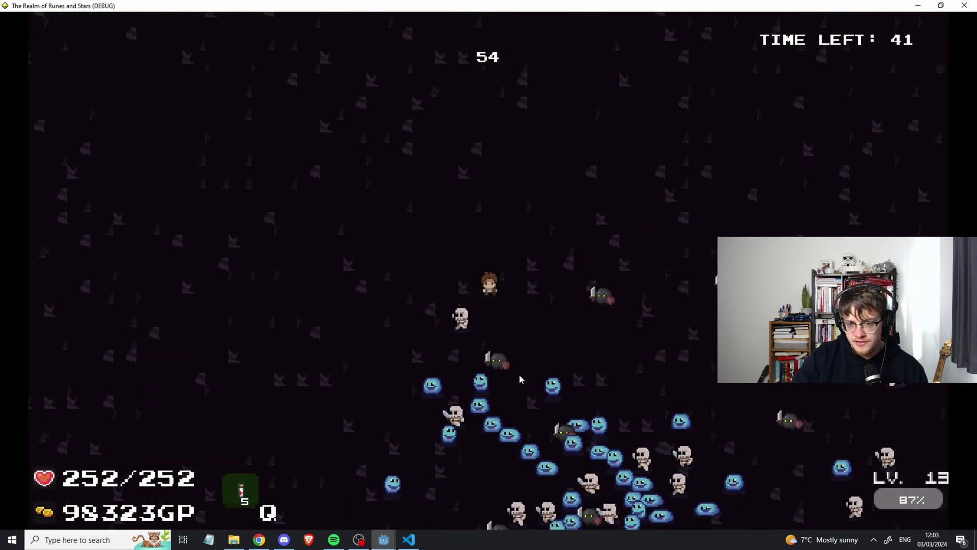
pyautogui.press('w')
pyautogui.press('d')
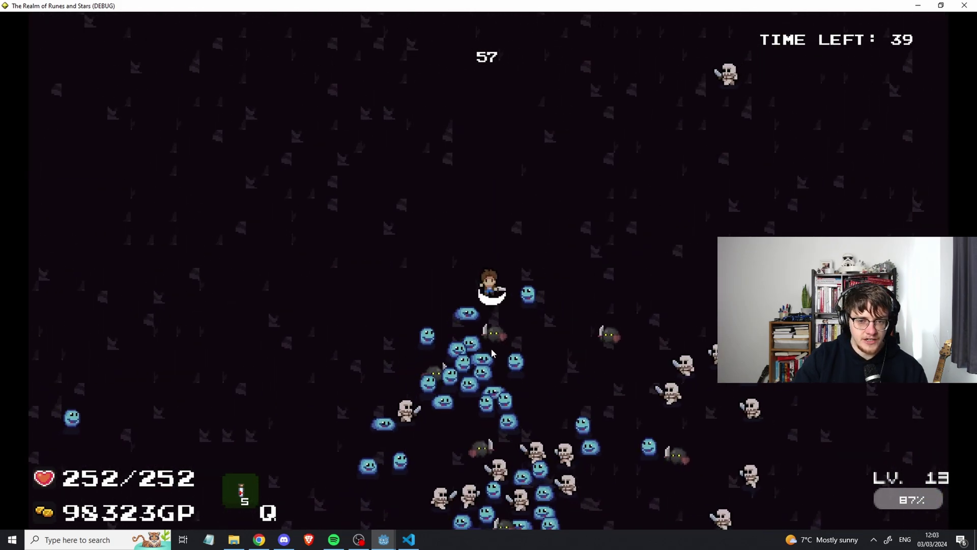
pyautogui.press('s')
pyautogui.press('w')
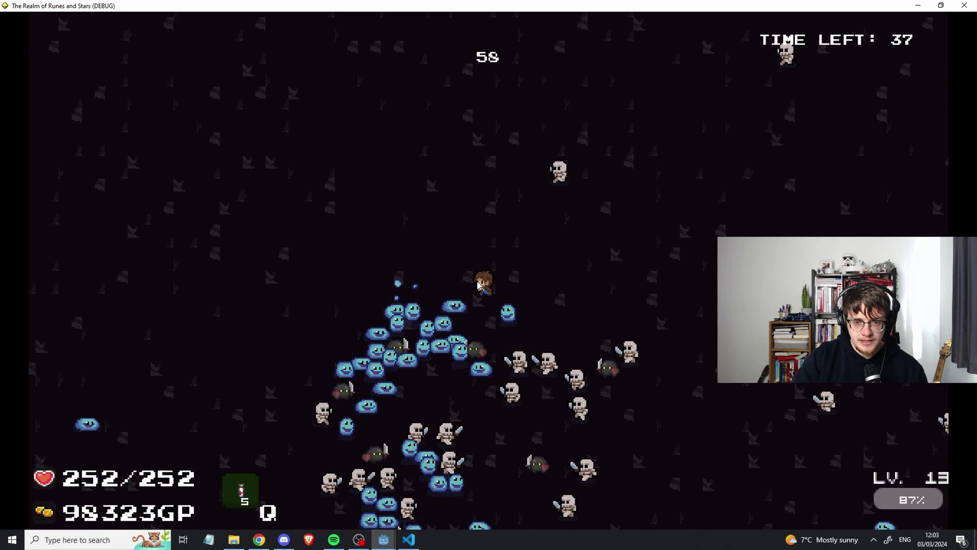
pyautogui.press('d')
pyautogui.press('w')
pyautogui.press('d')
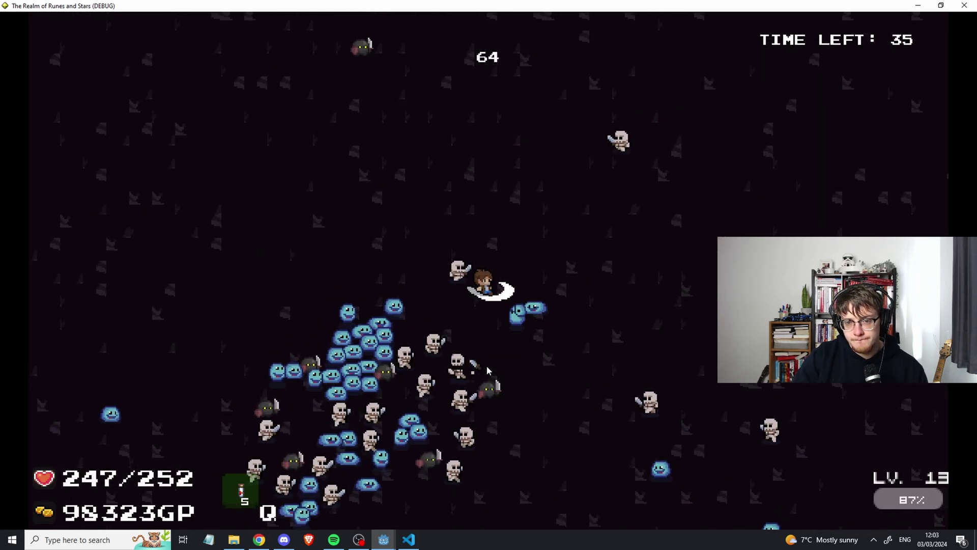
# Break away southeast from the main horde and cut down the stray slimes and skeletons in the path.
pyautogui.press('d')
pyautogui.press('s')
pyautogui.press('w')
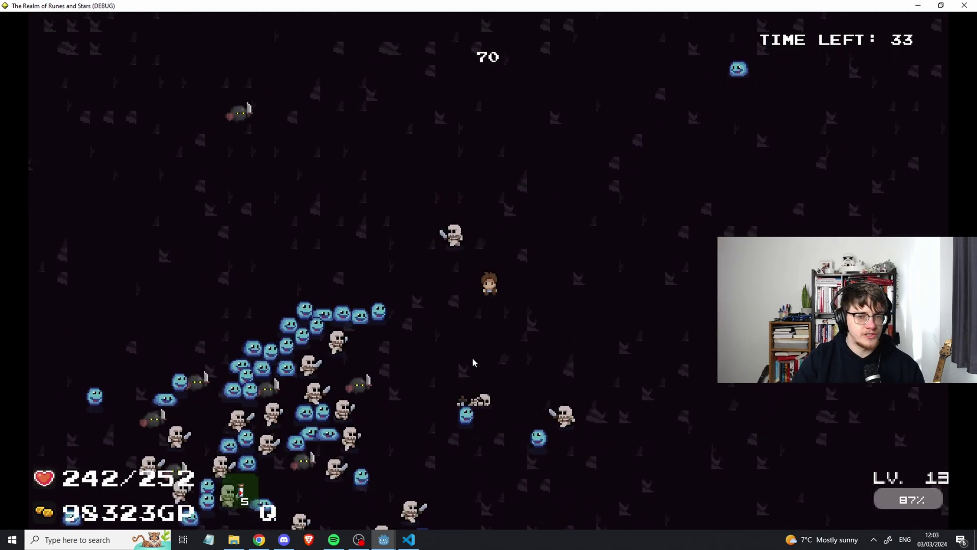
pyautogui.press('s')
pyautogui.press('d')
pyautogui.press('s')
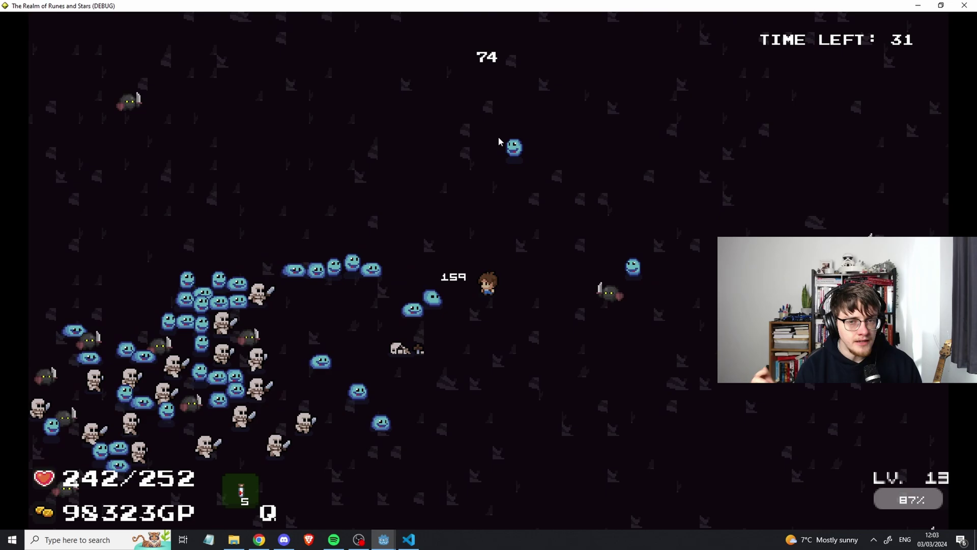
pyautogui.press('s')
pyautogui.press('d')
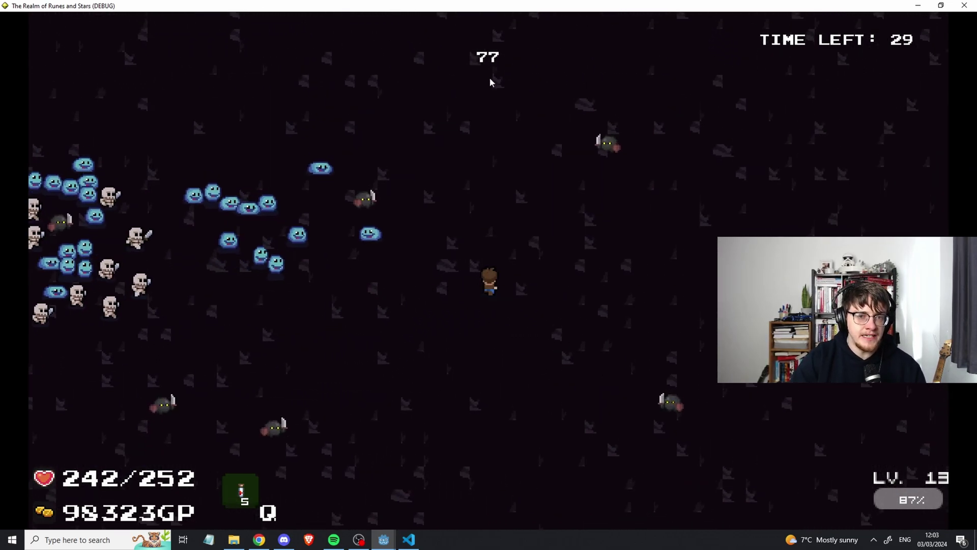
# Fight the knife-wielding dark creatures and the slimes closing in at close range with the sword.
pyautogui.press('s')
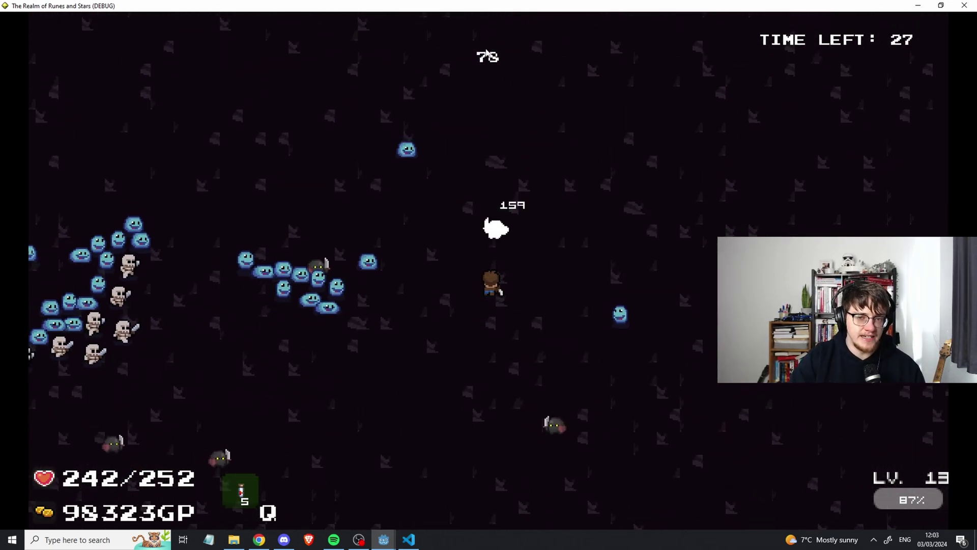
pyautogui.press('s')
pyautogui.press('d')
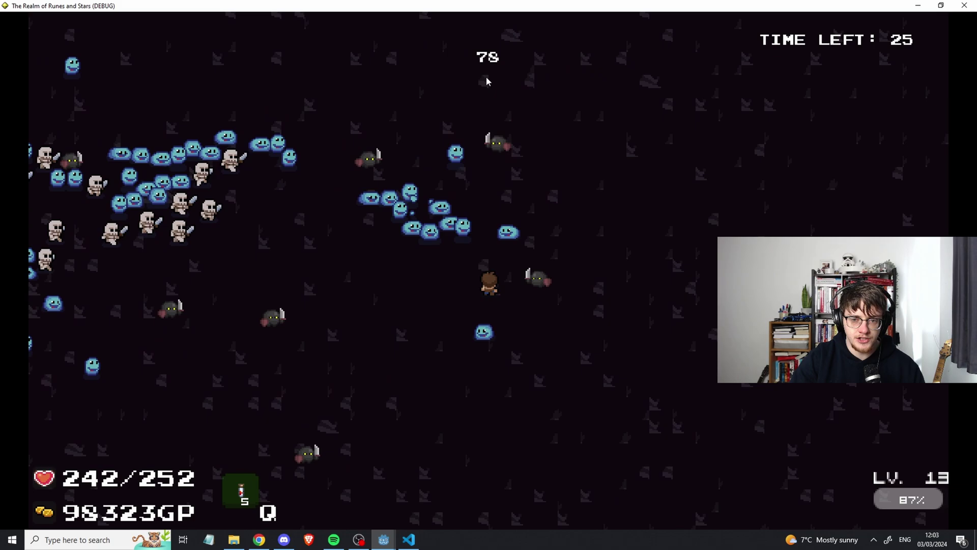
pyautogui.click(500, 237)
pyautogui.press('w')
pyautogui.click(460, 290)
pyautogui.press('d')
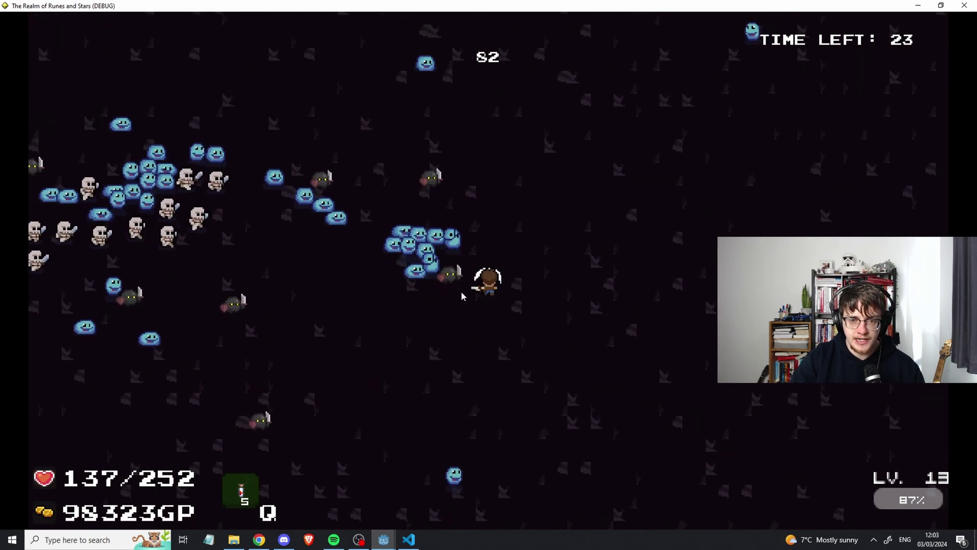
pyautogui.click(459, 282)
pyautogui.press('d')
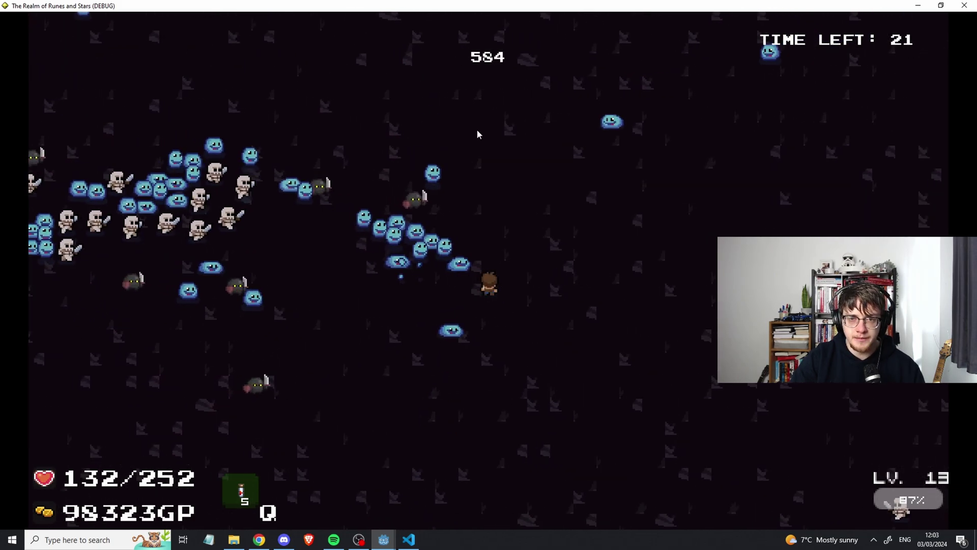
# Keep moving ahead of the trailing slimes while striking the closest slimes and the lone skeleton as the timer runs down.
pyautogui.press('w')
pyautogui.press('d')
pyautogui.press('w')
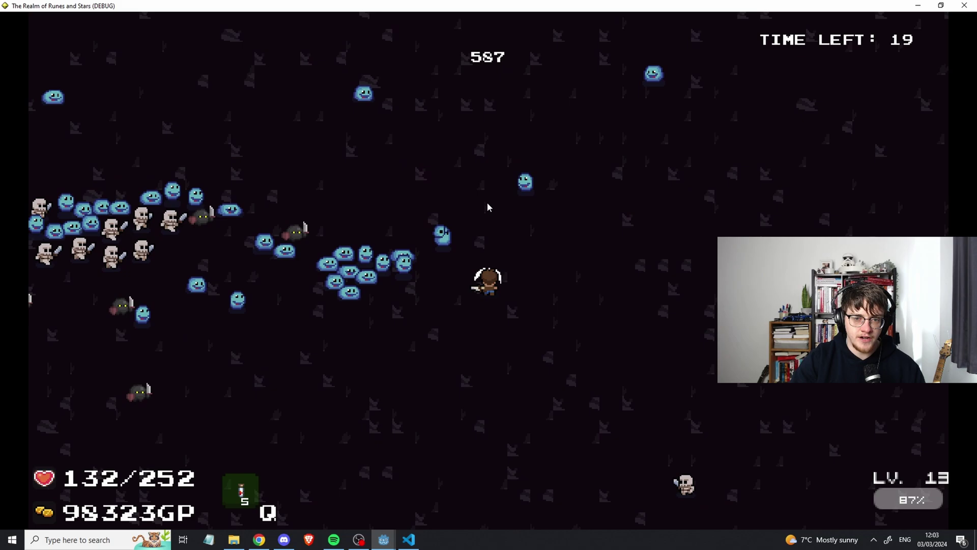
pyautogui.press('s')
pyautogui.press('d')
pyautogui.press('a')
pyautogui.press('w')
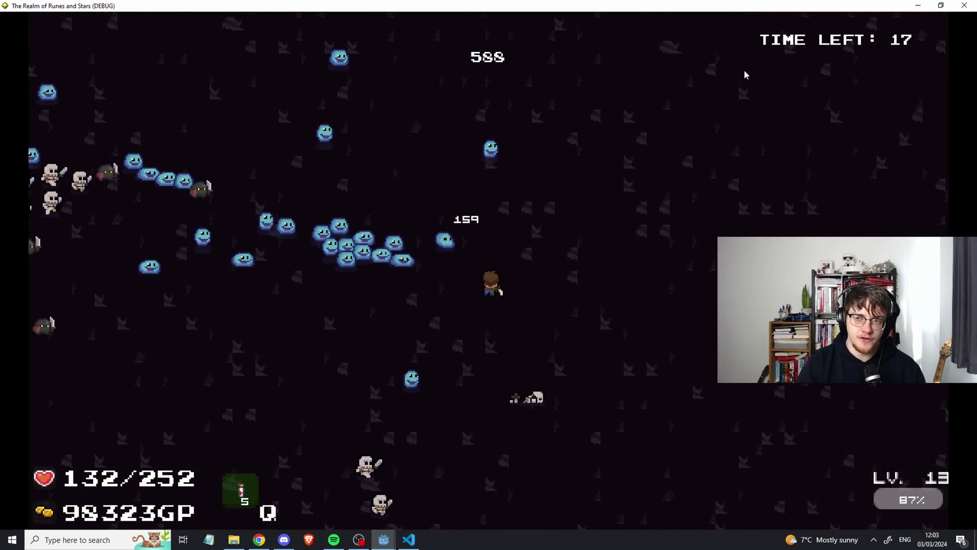
pyautogui.press('d')
pyautogui.press('s')
pyautogui.press('s')
pyautogui.press('d')
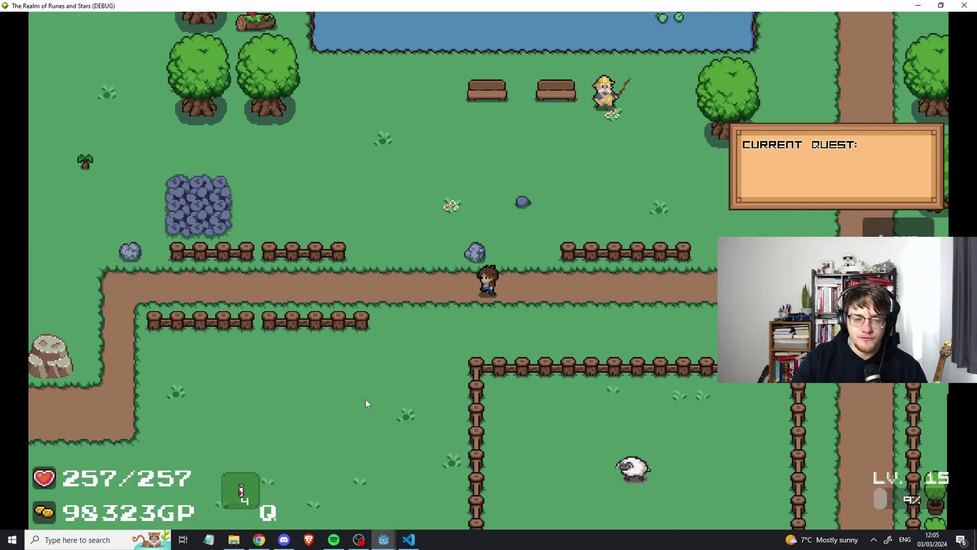
# Walk west from the pond along the fenced dirt path to the bare yard in front of the castle.
pyautogui.press('a')
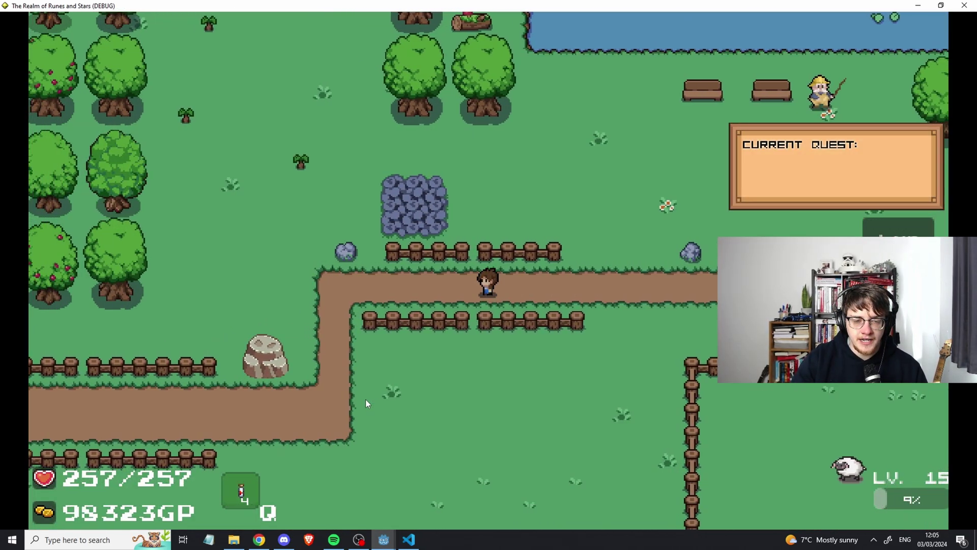
pyautogui.press('s')
pyautogui.press('a')
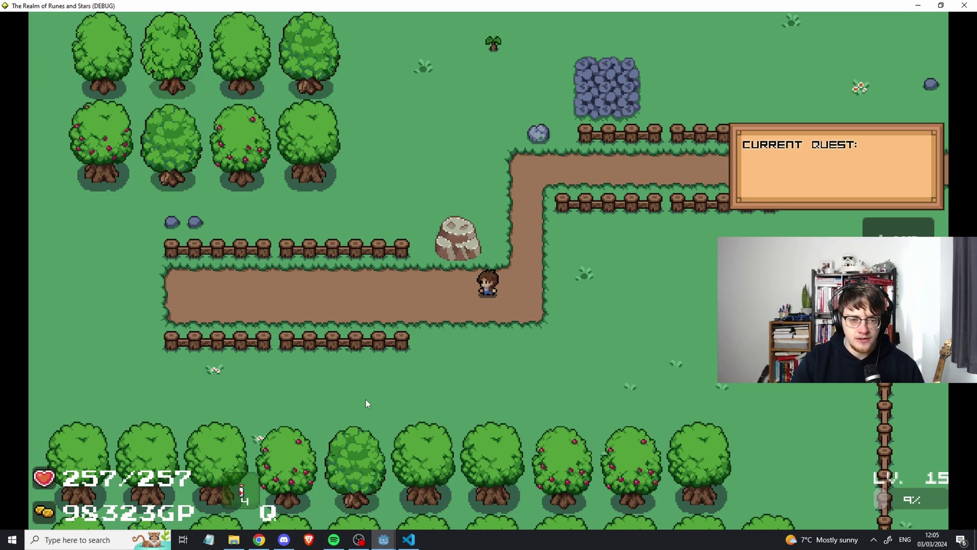
pyautogui.press('s')
pyautogui.press('a')
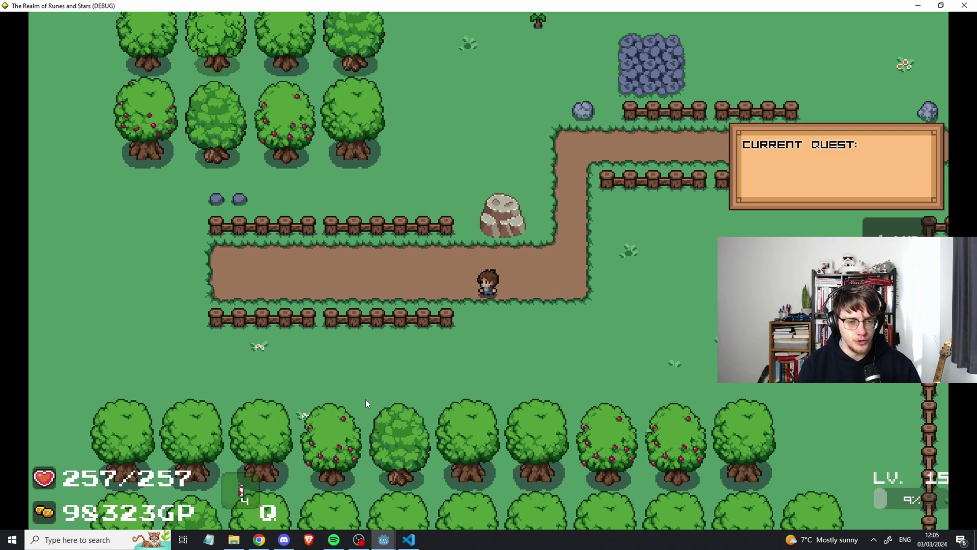
pyautogui.press('a')
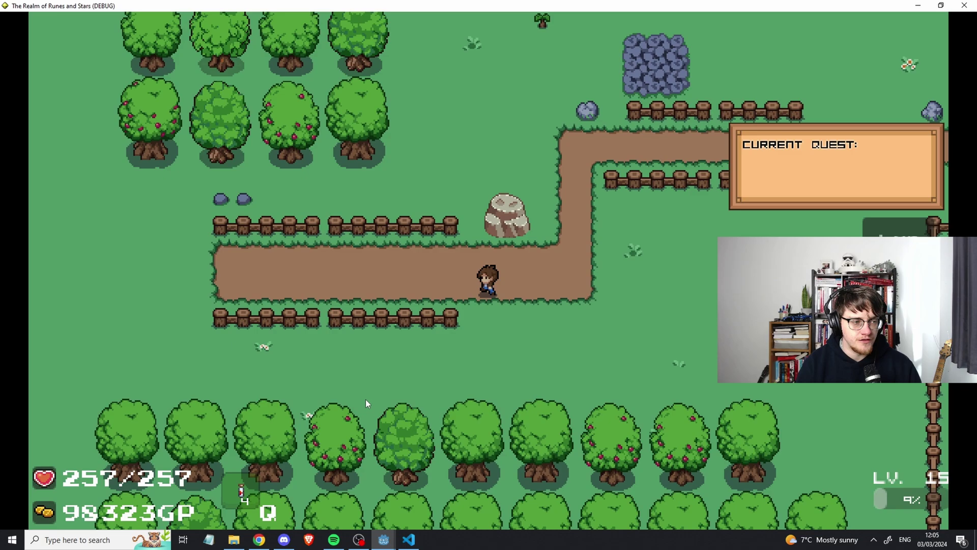
pyautogui.press('a')
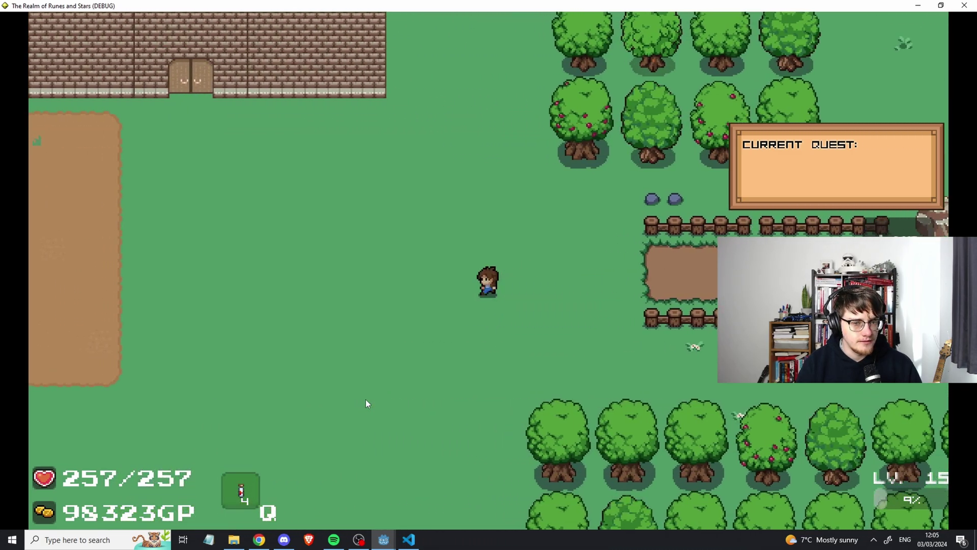
pyautogui.press('w')
pyautogui.press('a')
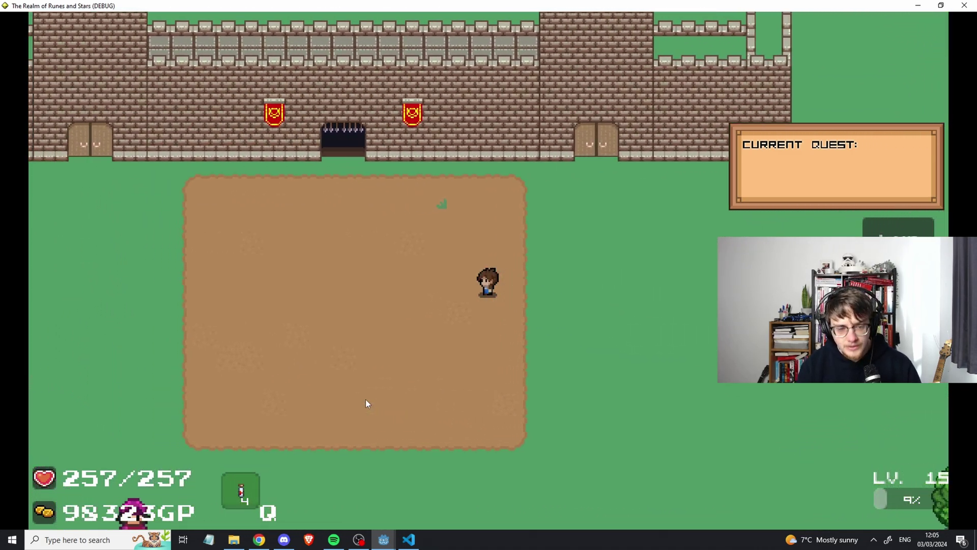
# Approach the castle gate across the dirt yard, then head southeast onto the grass.
pyautogui.press('w')
pyautogui.press('d')
pyautogui.press('d')
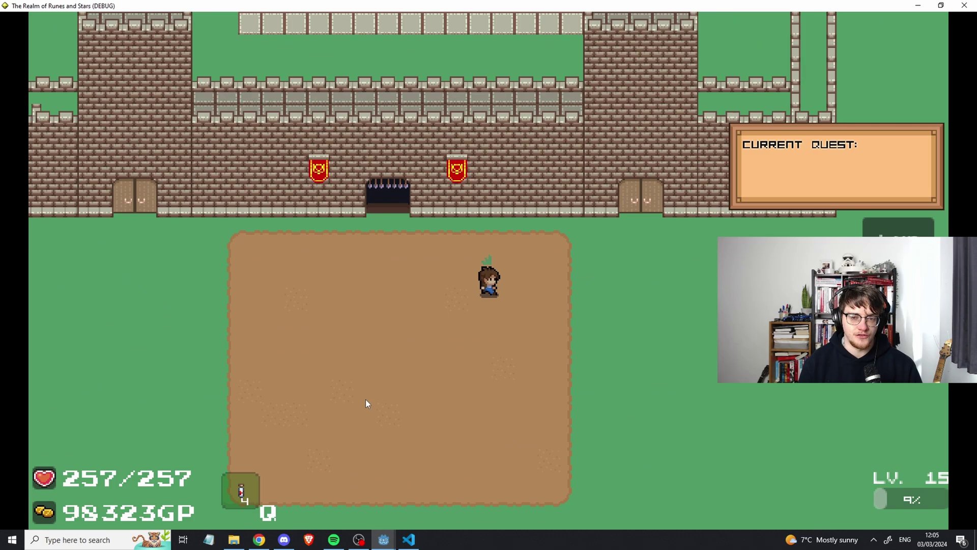
pyautogui.press('s')
pyautogui.press('s')
pyautogui.press('d')
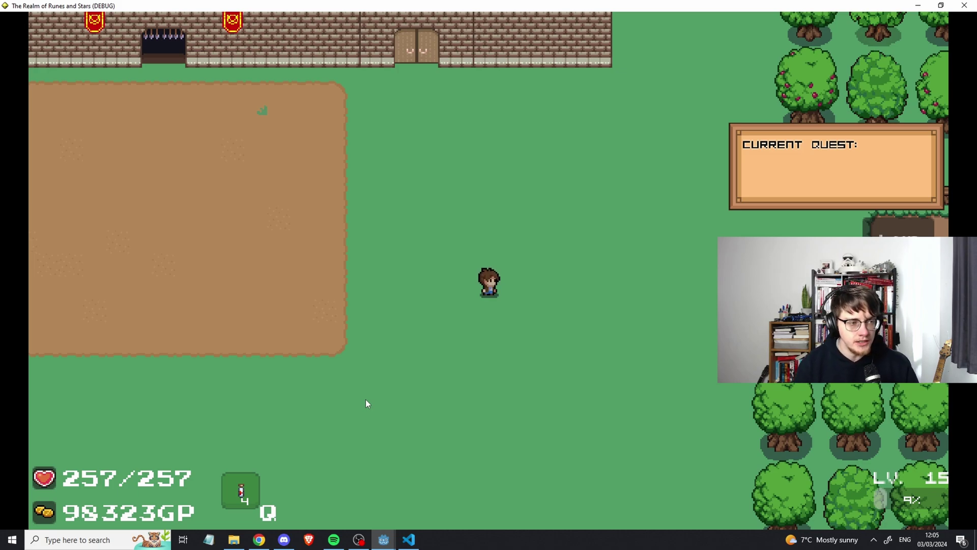
# Return east along the fenced path, past the large boulder, to the stretch between the pond and the sheep pen.
pyautogui.press('d')
pyautogui.press('w')
pyautogui.press('d')
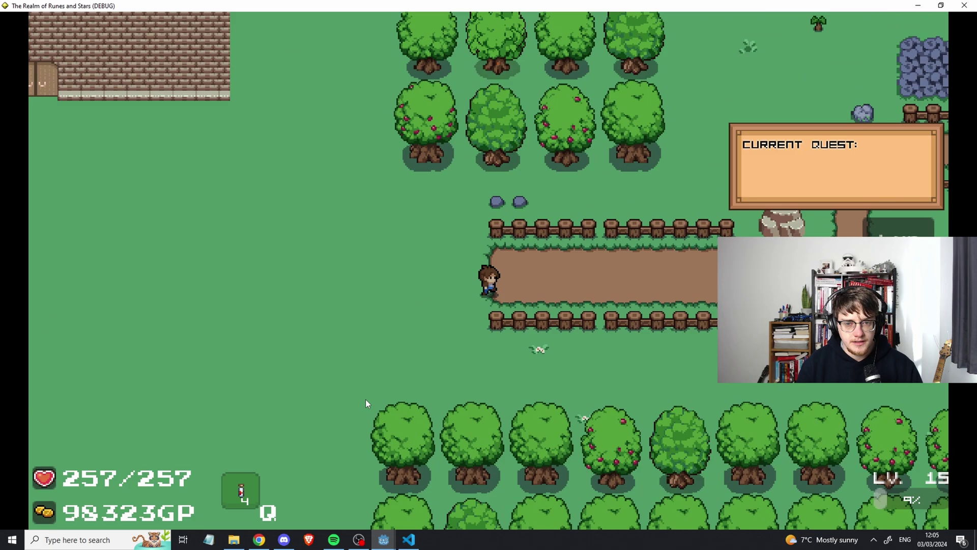
pyautogui.press('w')
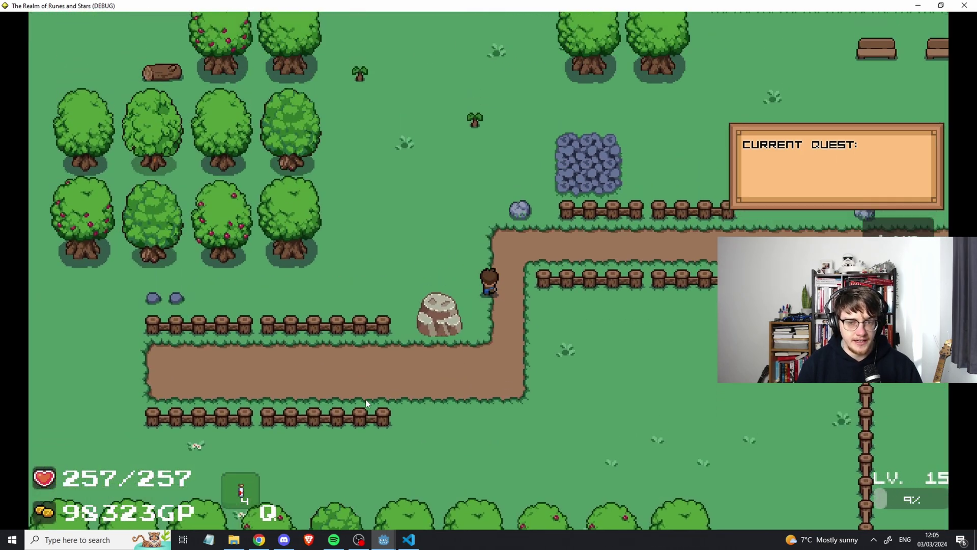
pyautogui.press('d')
pyautogui.press('d')
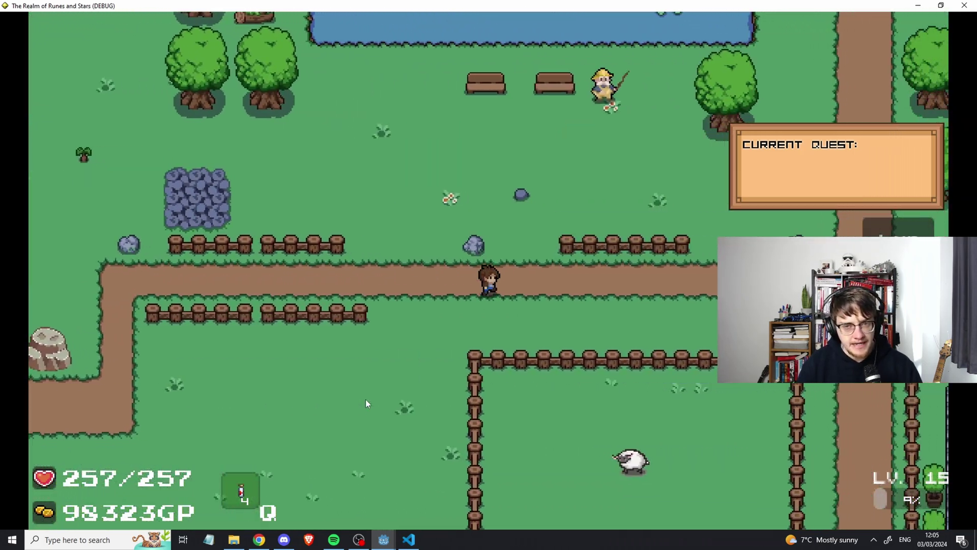
pyautogui.press('w')
pyautogui.press('d')
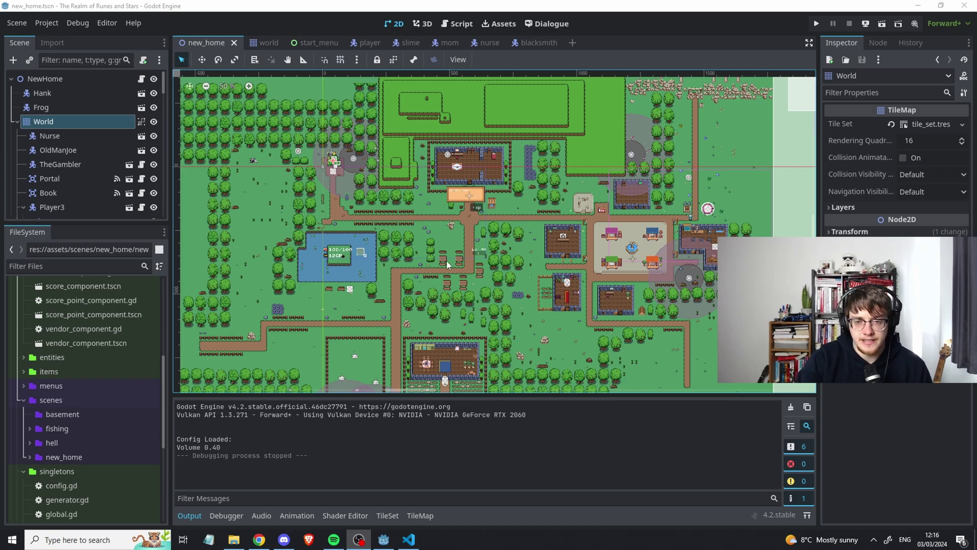
# Examine the town layout in the new_home scene and the component files in the project's assets folder.
pyautogui.moveTo(644, 190); pyautogui.dragTo(606, 238, button='middle')
pyautogui.moveTo(619, 164); pyautogui.dragTo(569, 161, button='middle')
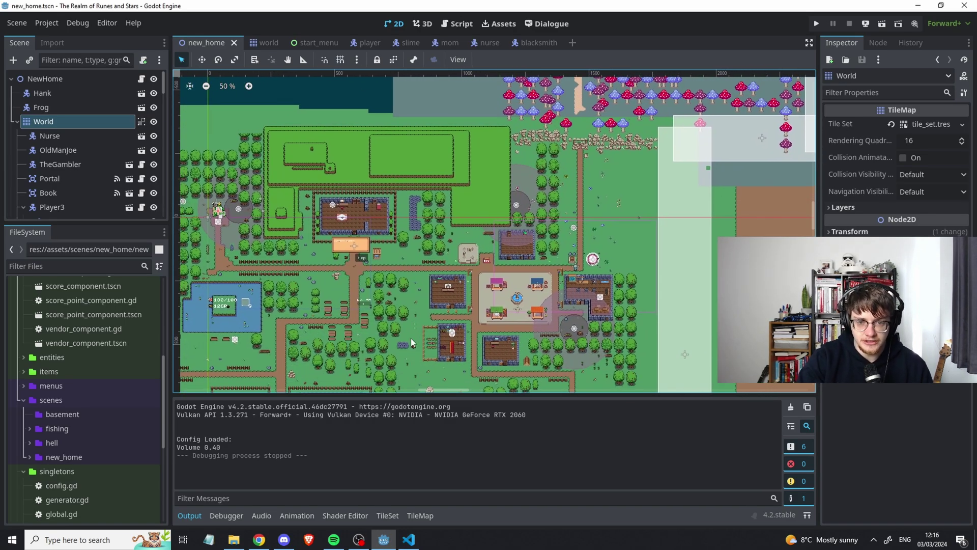
pyautogui.moveTo(412, 347); pyautogui.dragTo(436, 294, button='middle')
pyautogui.moveTo(303, 337); pyautogui.dragTo(418, 261, button='middle')
pyautogui.moveTo(356, 219); pyautogui.dragTo(419, 240, button='middle')
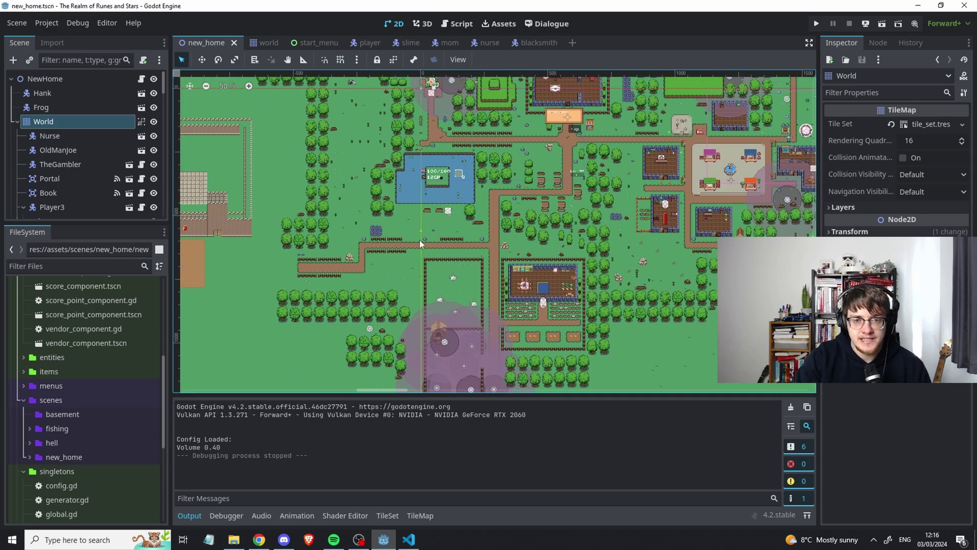
pyautogui.moveTo(497, 231); pyautogui.dragTo(479, 258, button='middle')
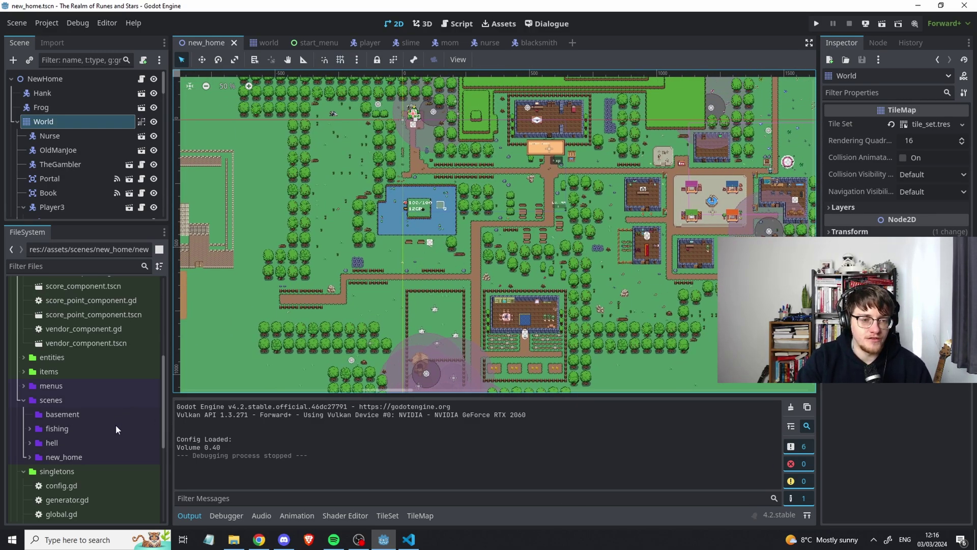
pyautogui.scroll(5, 95, 398)
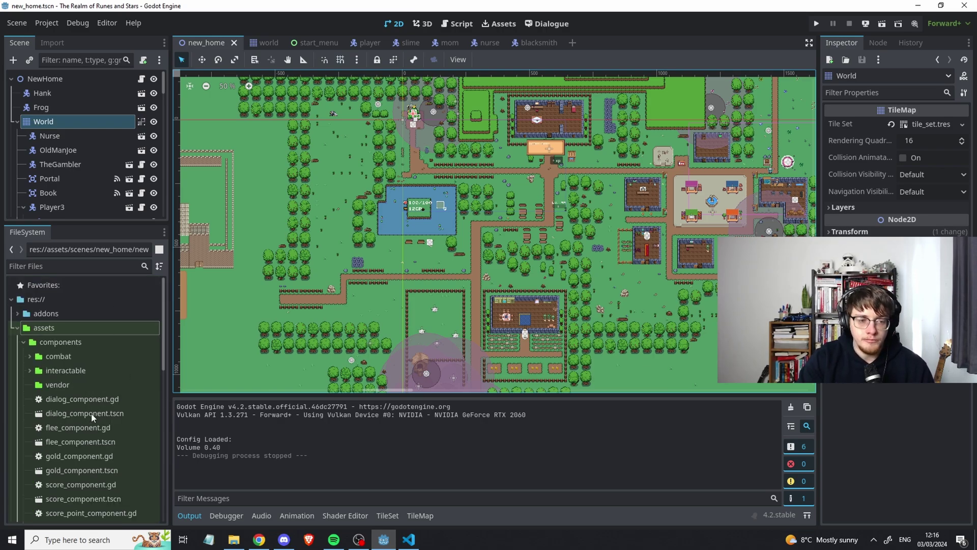
pyautogui.scroll(-5, 92, 397)
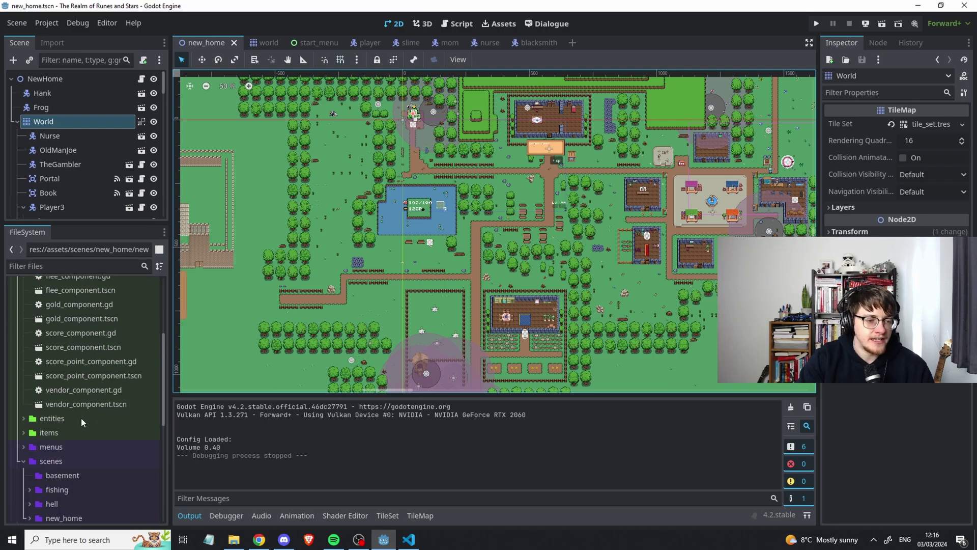
pyautogui.scroll(4, 92, 394)
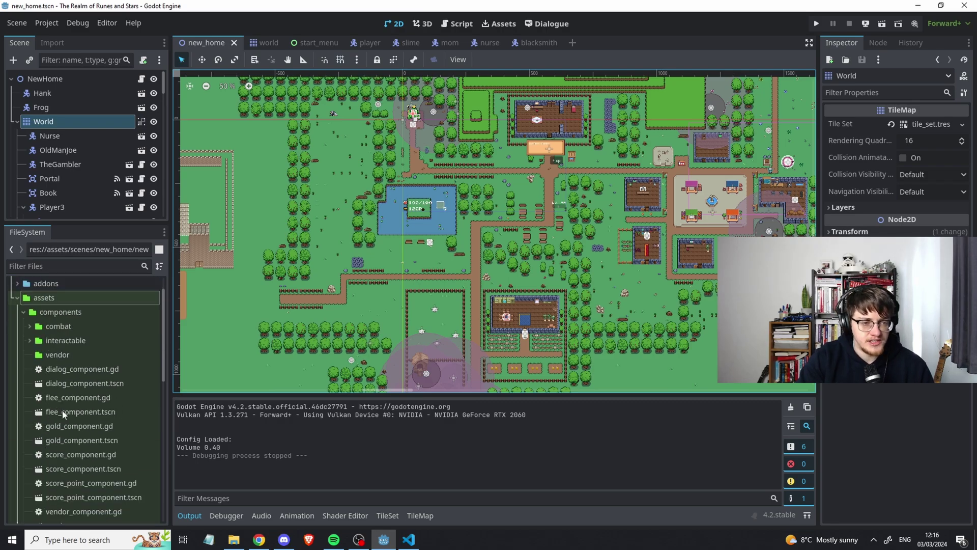
# Examine the project's scene folders and the new_home map around the sheep pen, farmhouse, market square, northern hills and pond.
pyautogui.scroll(-4, 92, 392)
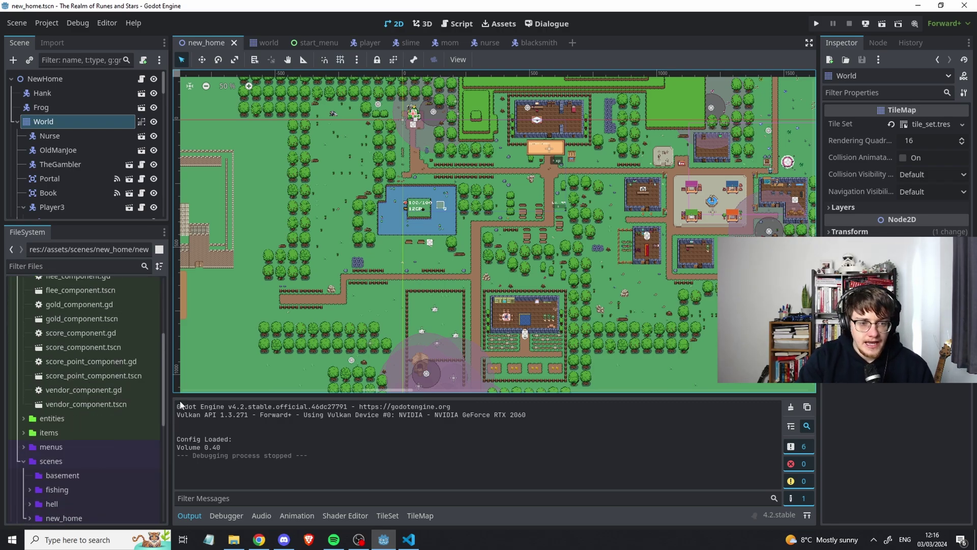
pyautogui.moveTo(392, 320); pyautogui.dragTo(405, 277, button='middle')
pyautogui.scroll(3, 97, 402)
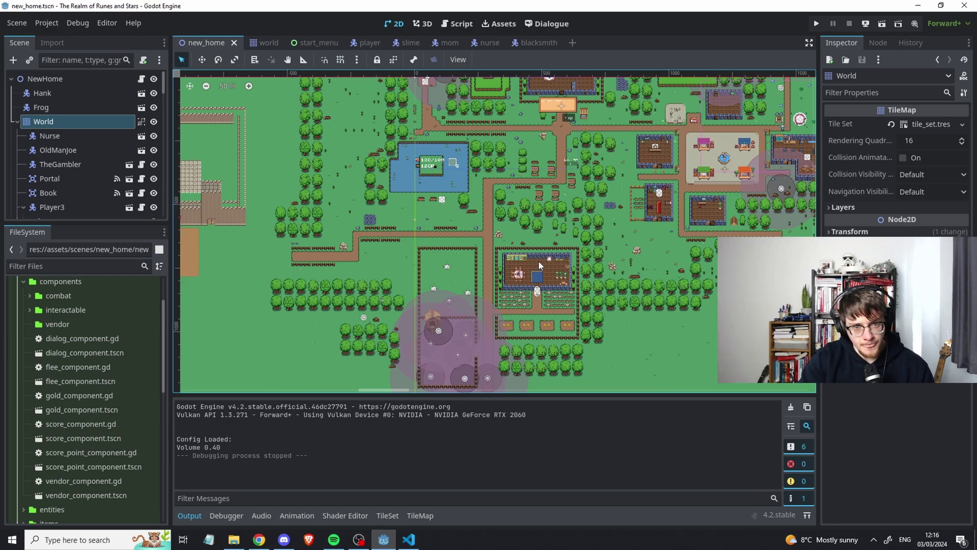
pyautogui.moveTo(426, 288); pyautogui.dragTo(472, 274, button='middle')
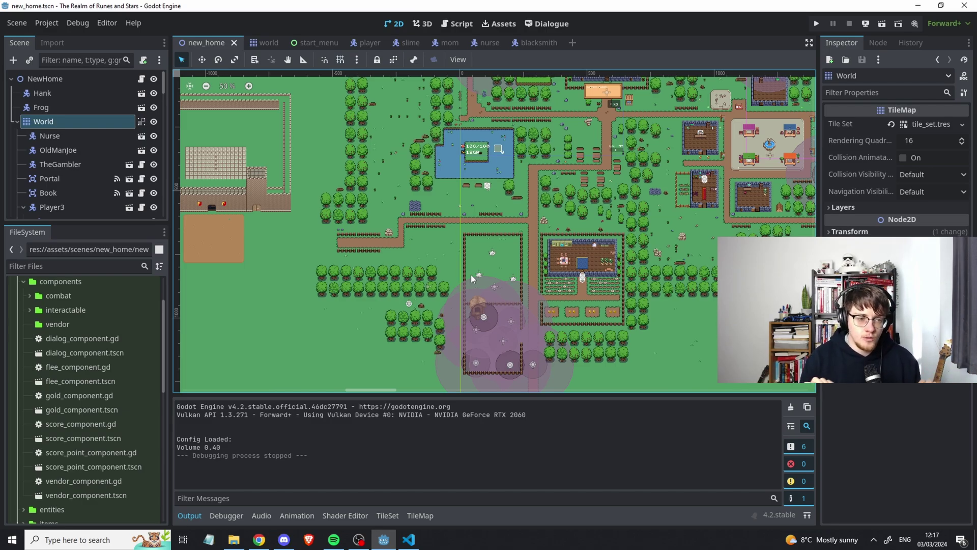
pyautogui.moveTo(619, 251); pyautogui.dragTo(583, 293, button='middle')
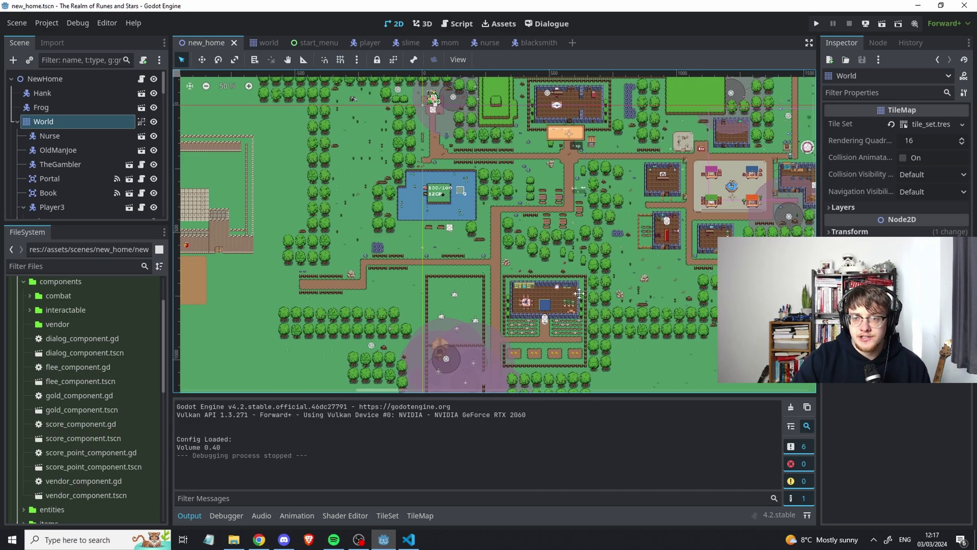
pyautogui.moveTo(623, 226); pyautogui.dragTo(508, 264, button='middle')
pyautogui.moveTo(531, 311)
pyautogui.mouseDown(button='middle')
pyautogui.moveTo(529, 270)
pyautogui.moveTo(533, 292)
pyautogui.mouseUp(button='middle')
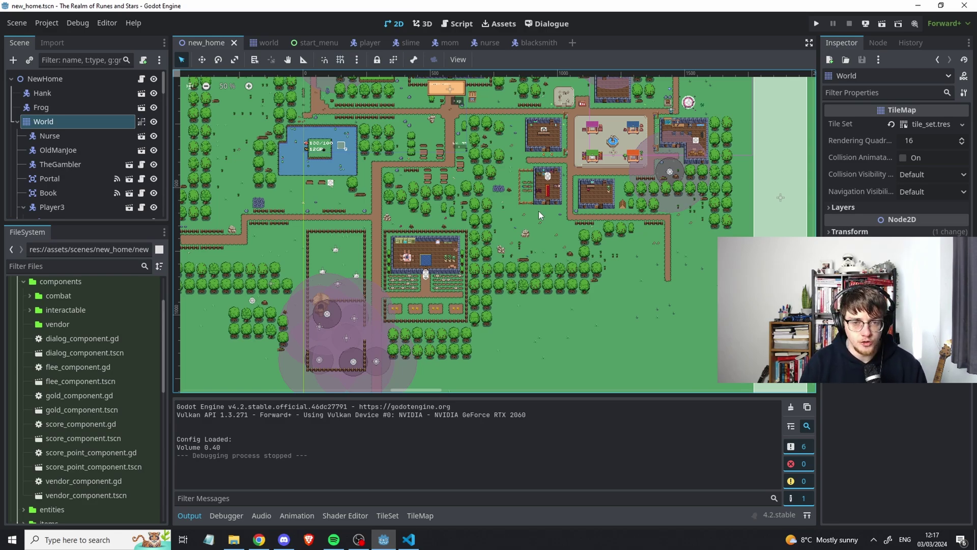
pyautogui.scroll(4, 653, 202)
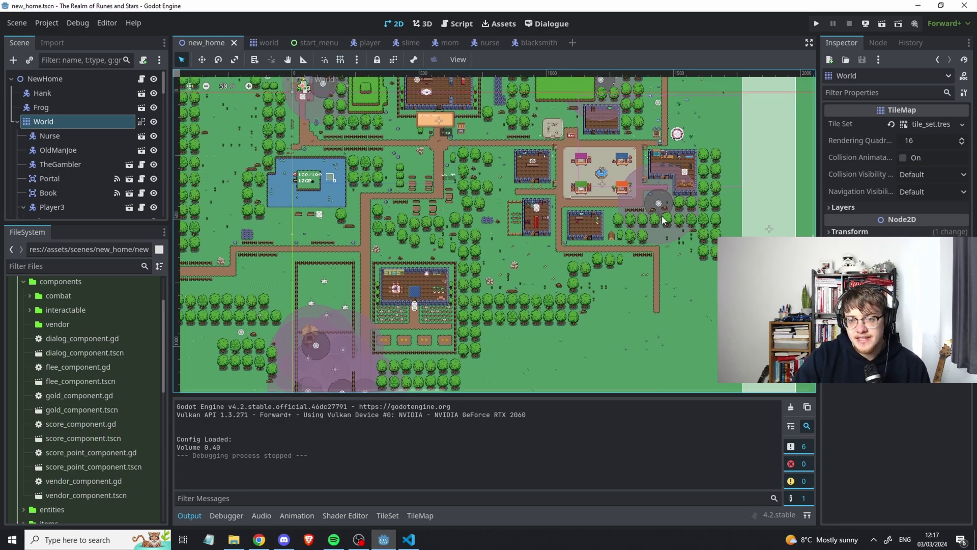
pyautogui.scroll(5, 653, 202)
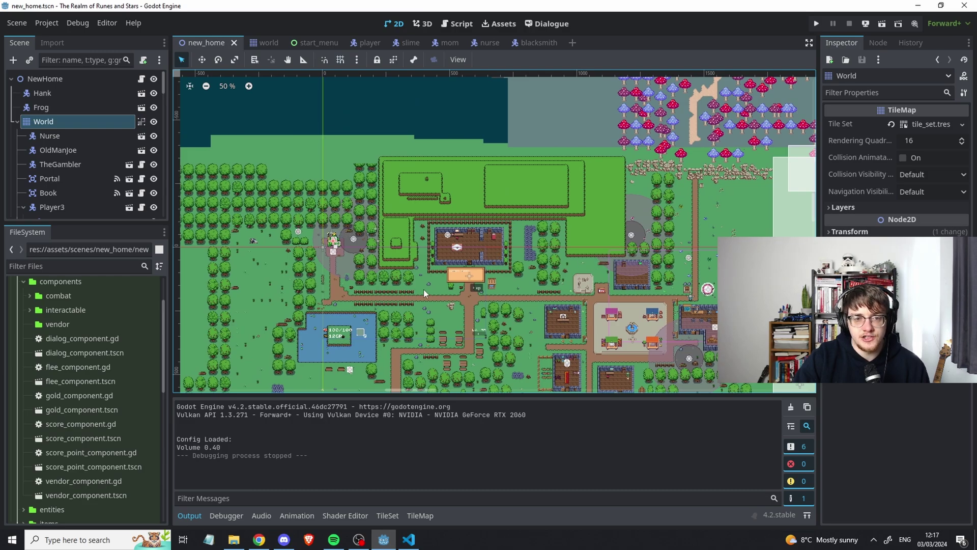
pyautogui.scroll(5, 424, 289)
pyautogui.moveTo(366, 309); pyautogui.dragTo(402, 247, button='middle')
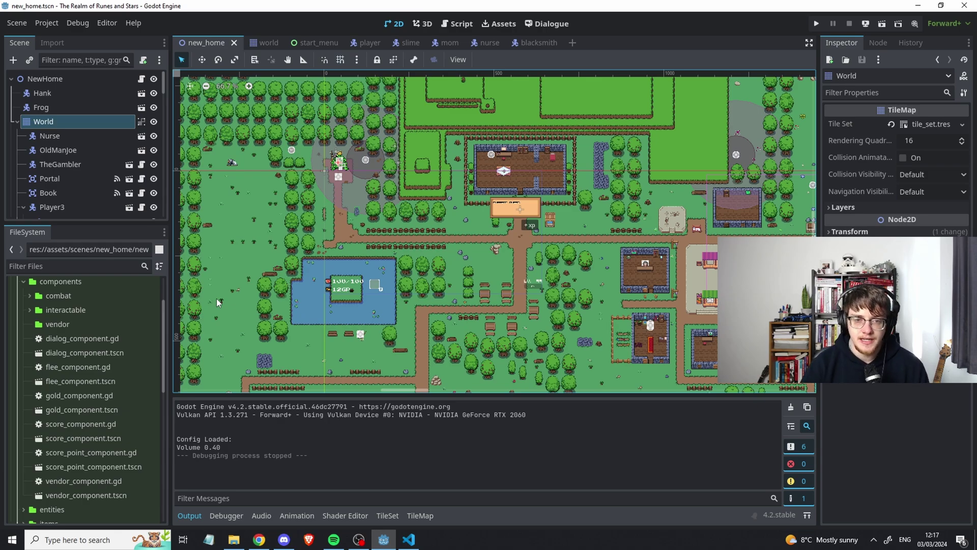
pyautogui.moveTo(531, 347); pyautogui.dragTo(544, 251, button='middle')
pyautogui.moveTo(497, 284); pyautogui.dragTo(553, 250, button='middle')
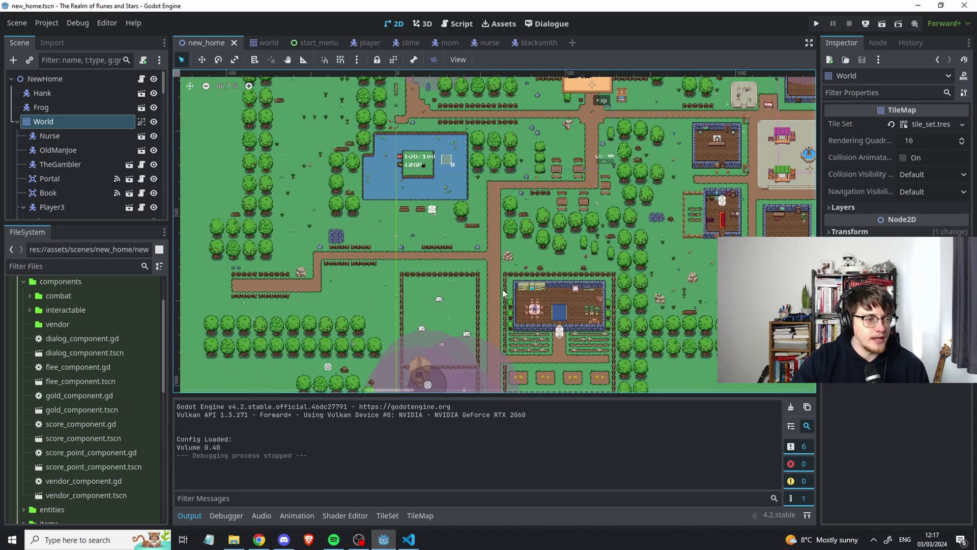